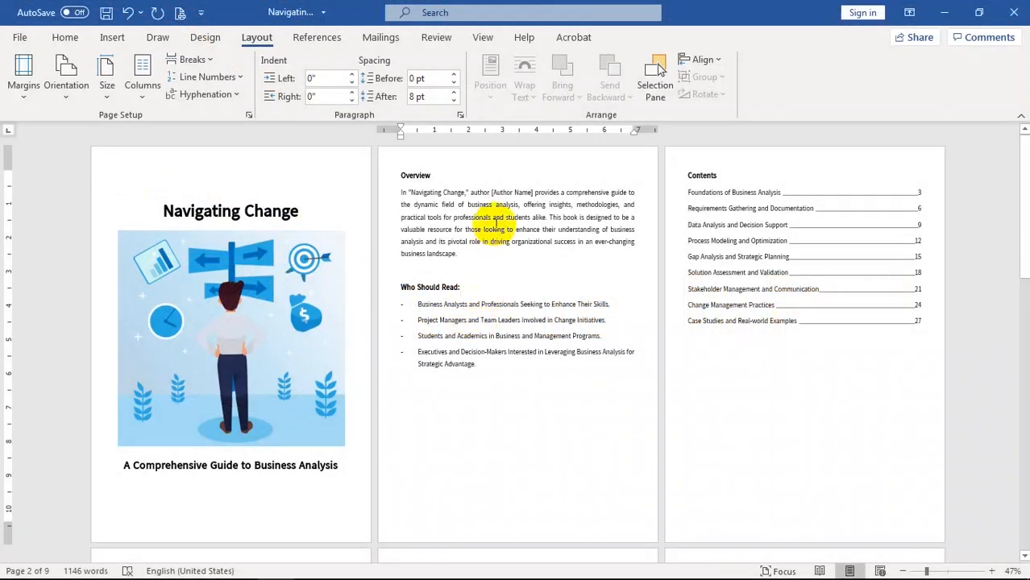
- Change the page orientation of the Overview page to Landscape
left_click(70, 102)
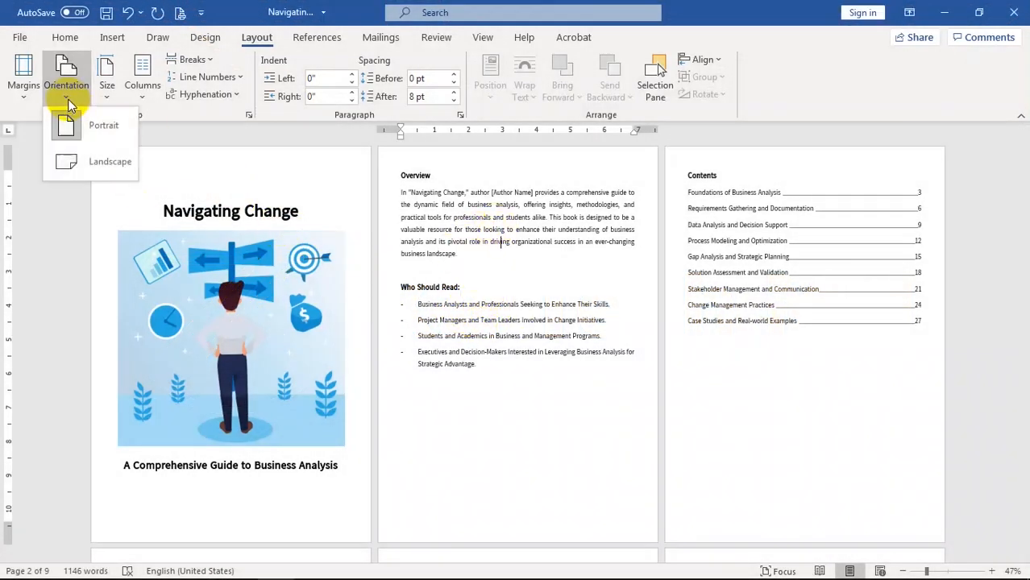
left_click(103, 161)
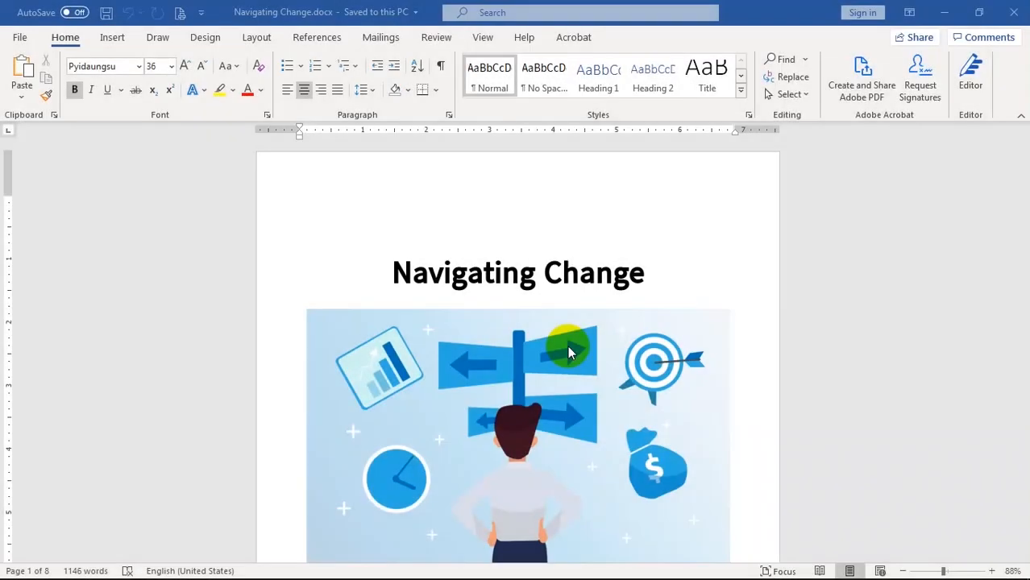
- Zoom the document so that multiple pages are shown side by side
scroll(568, 351, "down", 10)
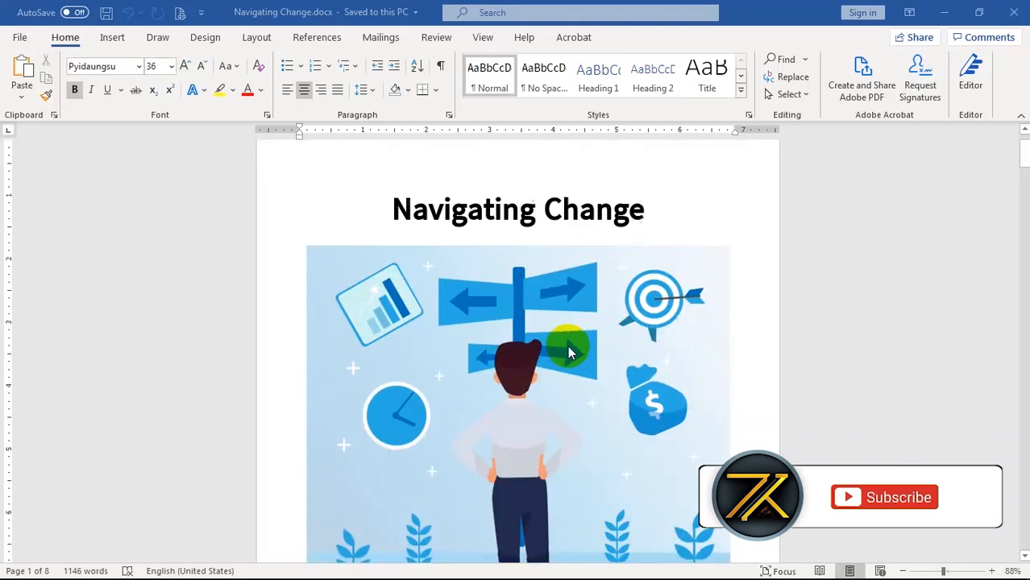
scroll(566, 345, "down", 10)
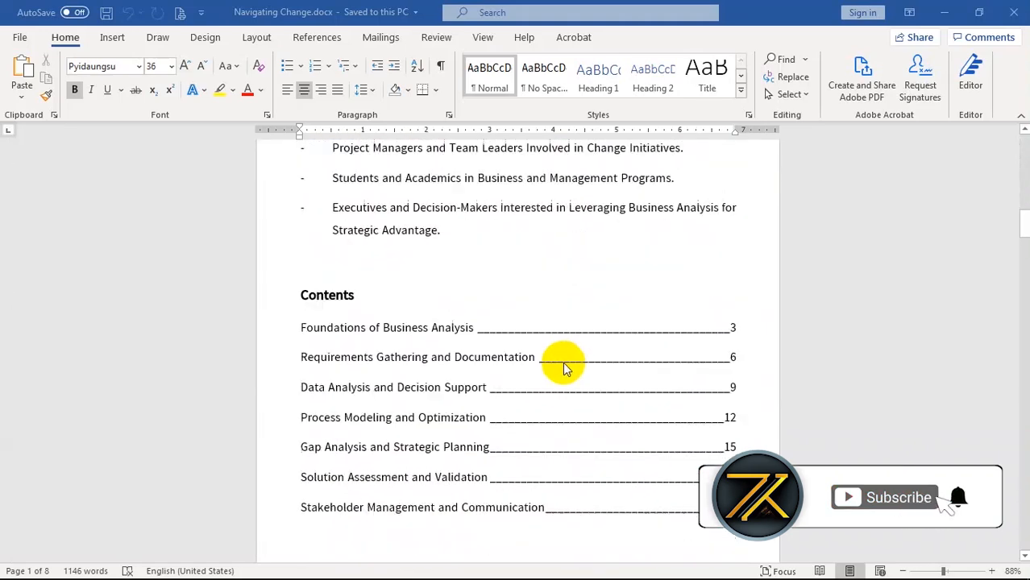
scroll(572, 387, "down", 6)
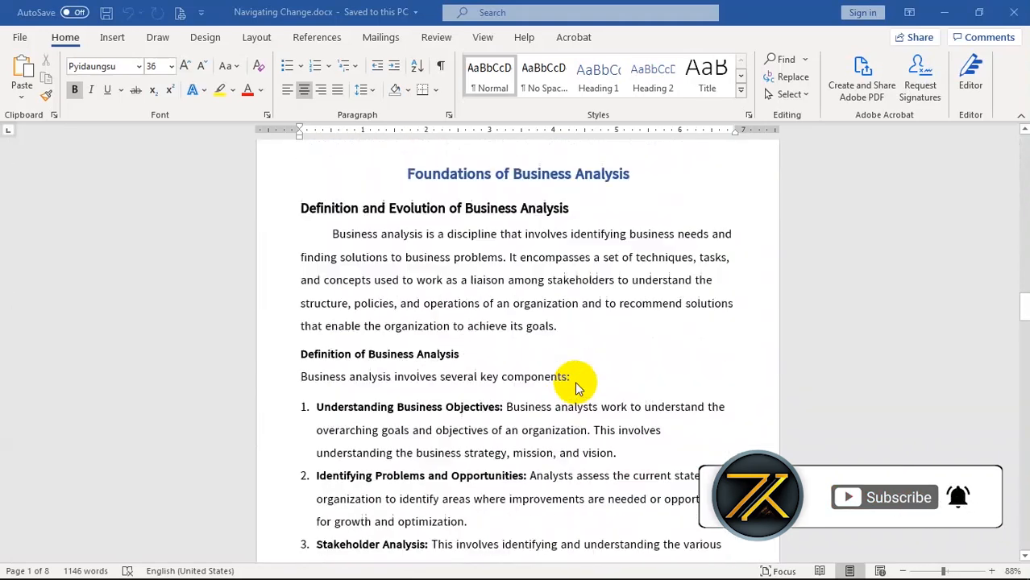
scroll(575, 381, "up", 6)
scroll(575, 381, "up", 10)
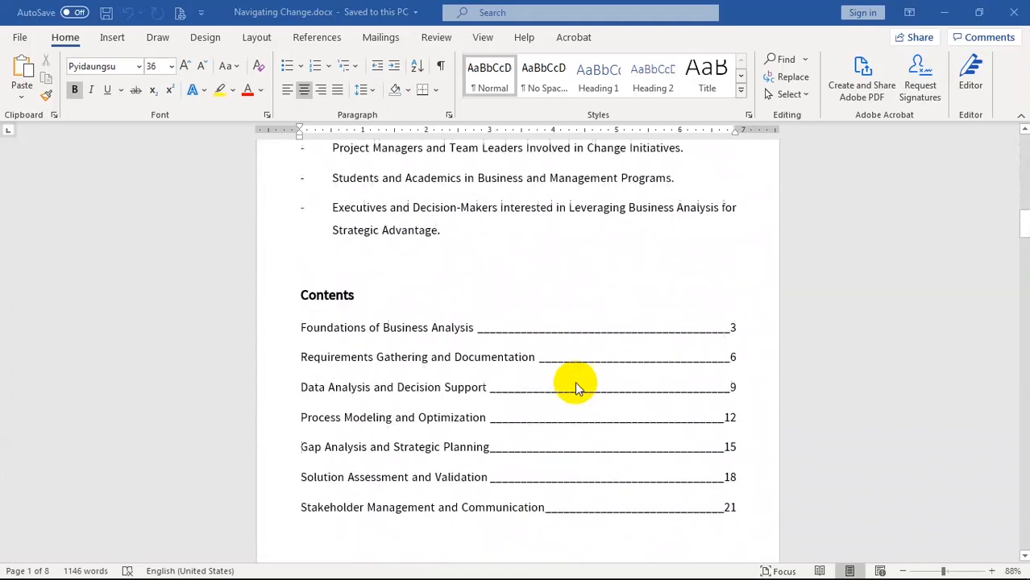
scroll(575, 363, "up", 5)
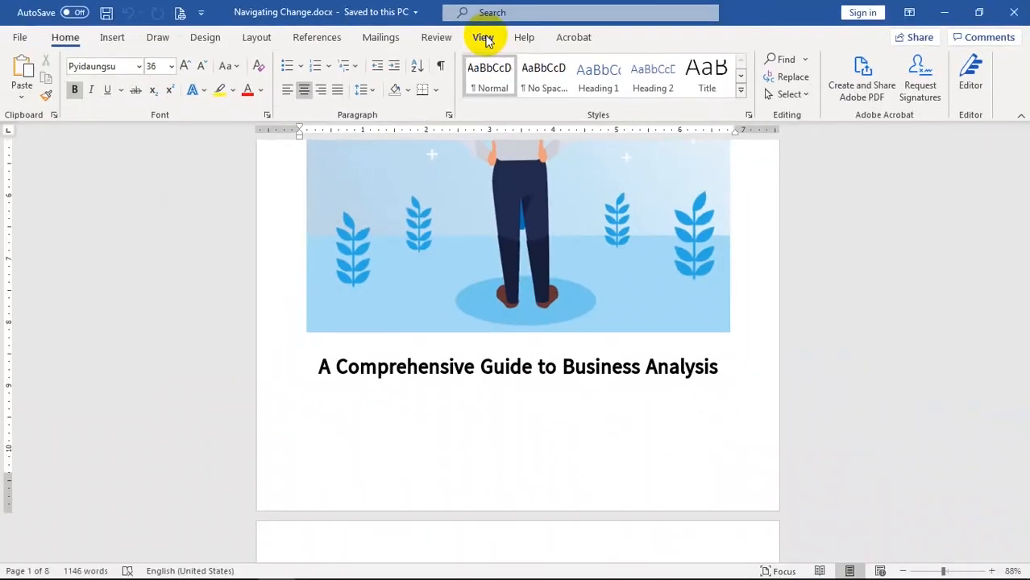
left_click(528, 117)
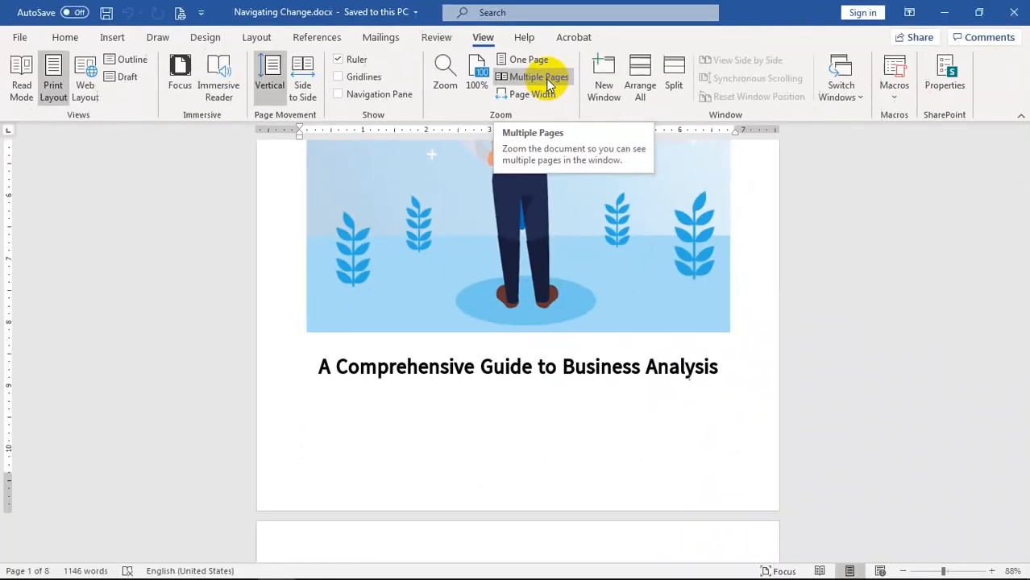
left_click(549, 82)
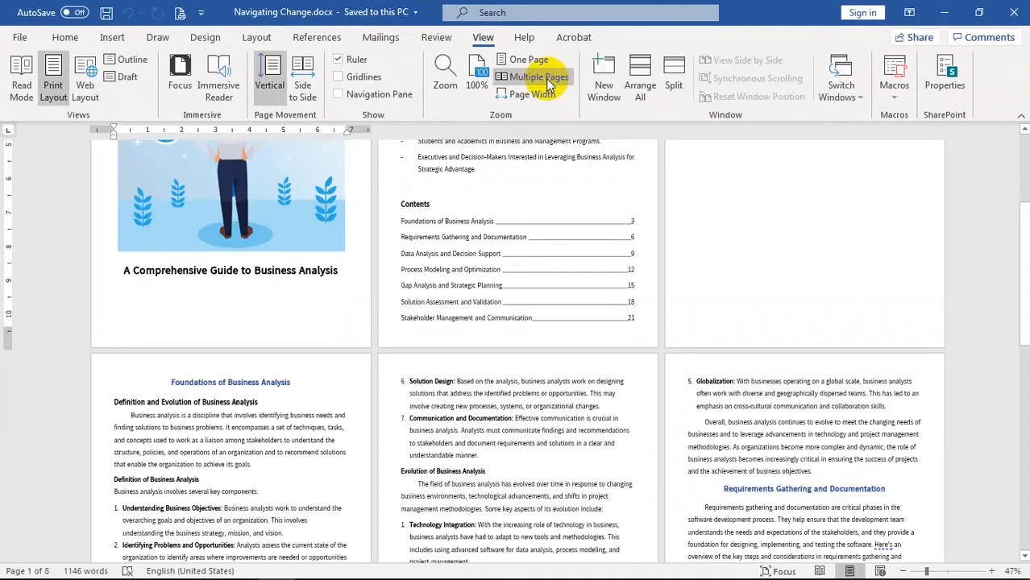
- Change the page orientation to Landscape with the cursor placed in the Overview paragraph
scroll(587, 274, "up", 3)
scroll(587, 260, "down", 2)
scroll(586, 260, "down", 5)
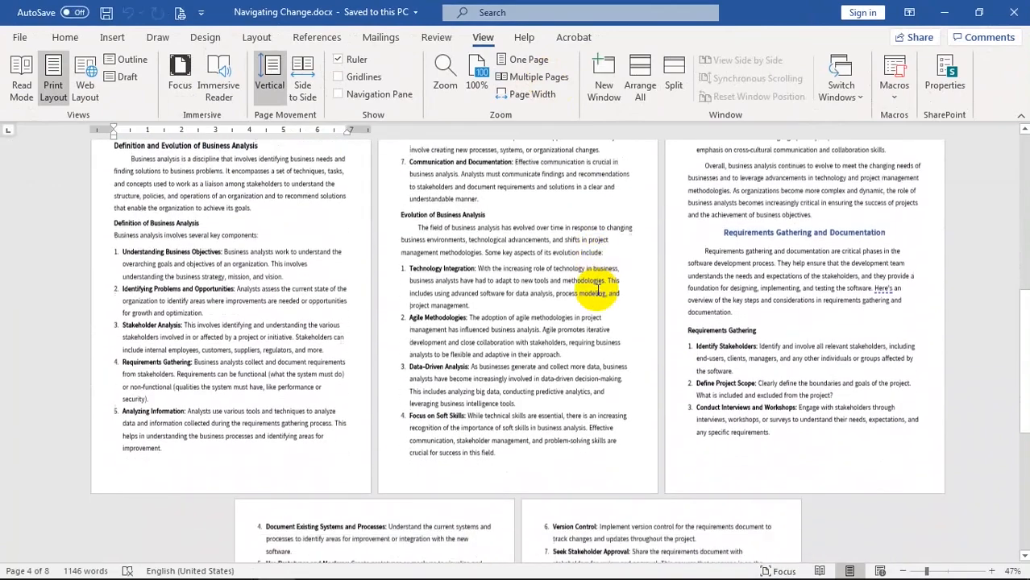
scroll(597, 274, "up", 5)
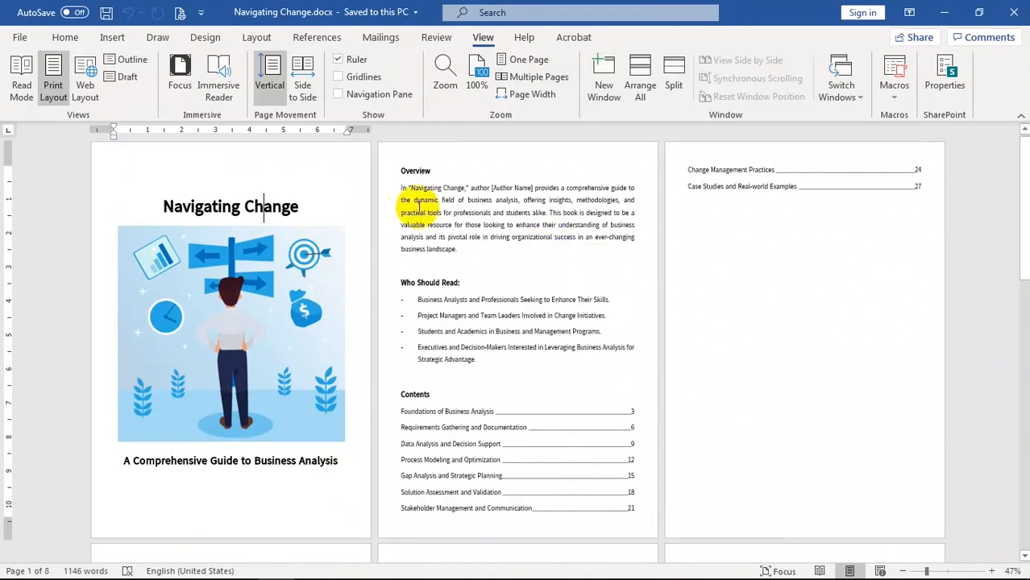
left_click(454, 212)
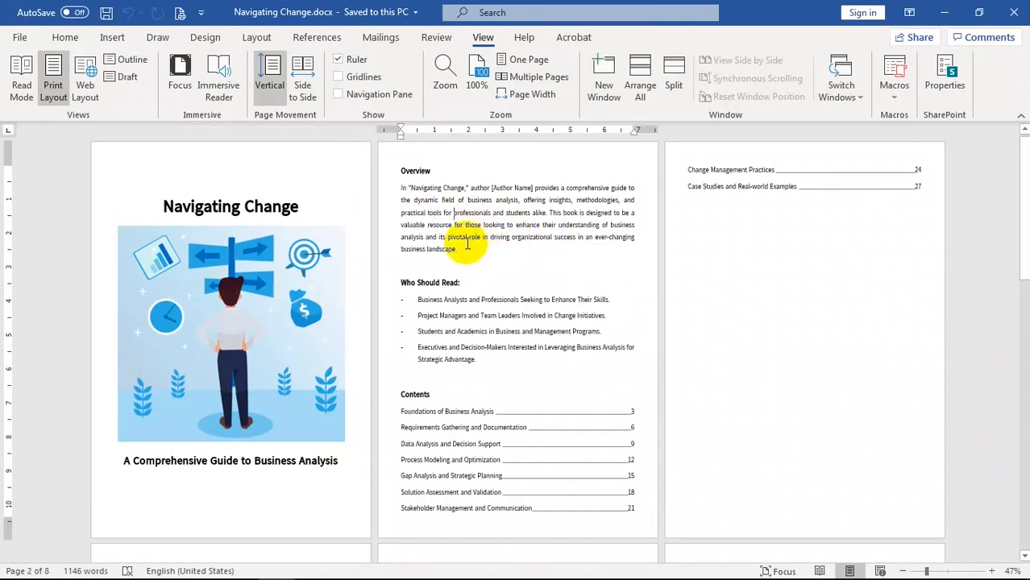
left_click(472, 237)
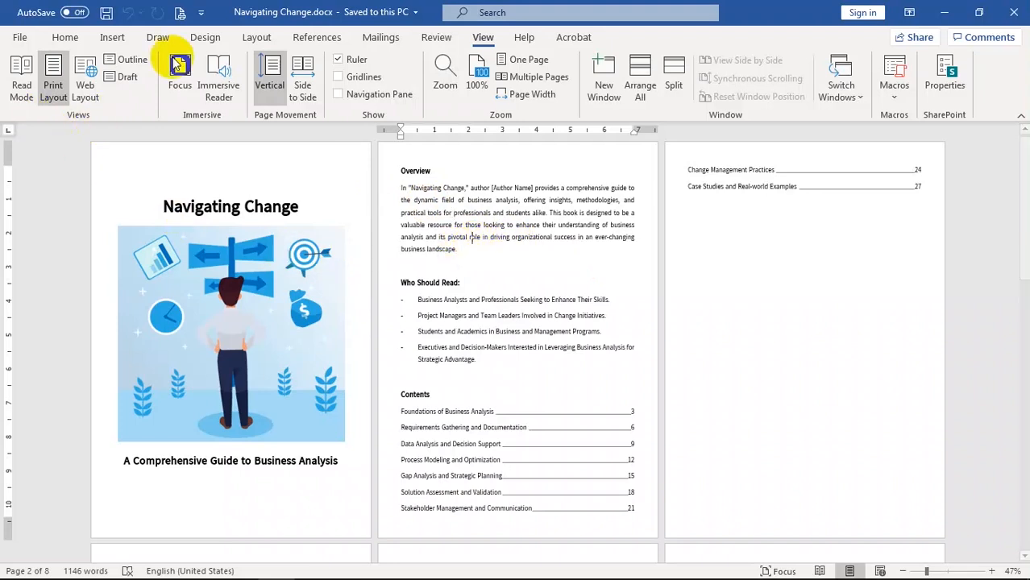
left_click(258, 40)
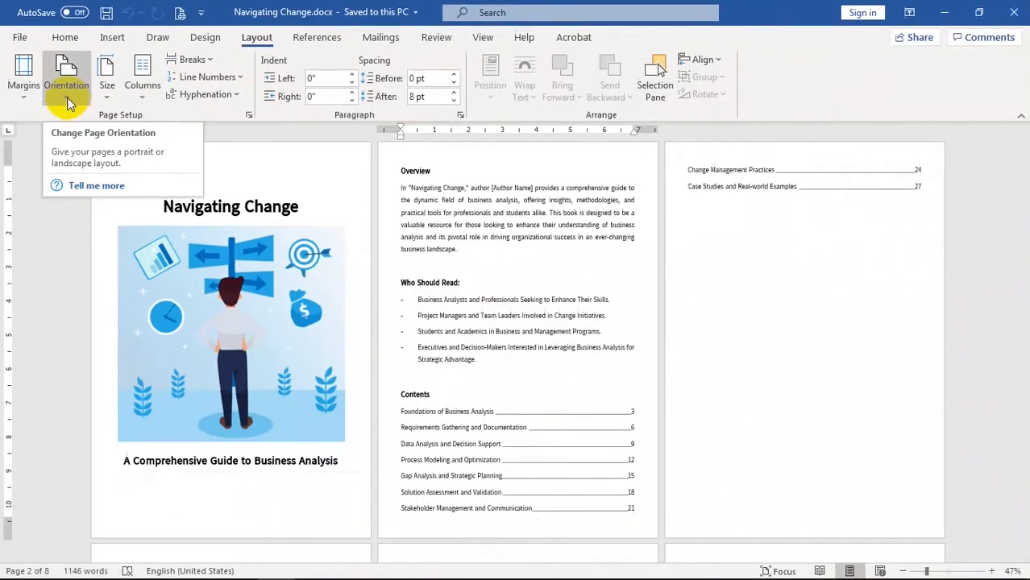
left_click(208, 292)
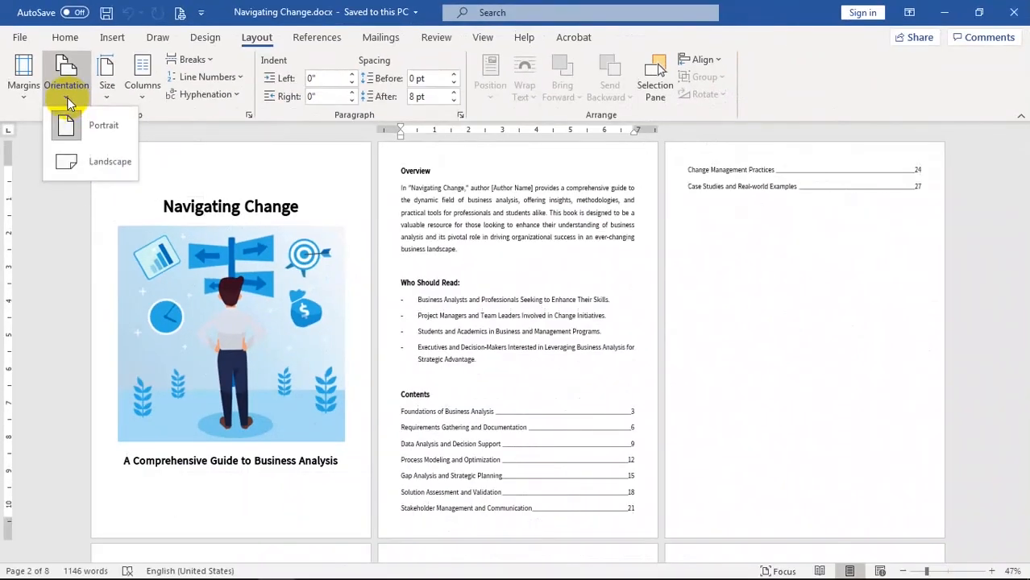
left_click(98, 166)
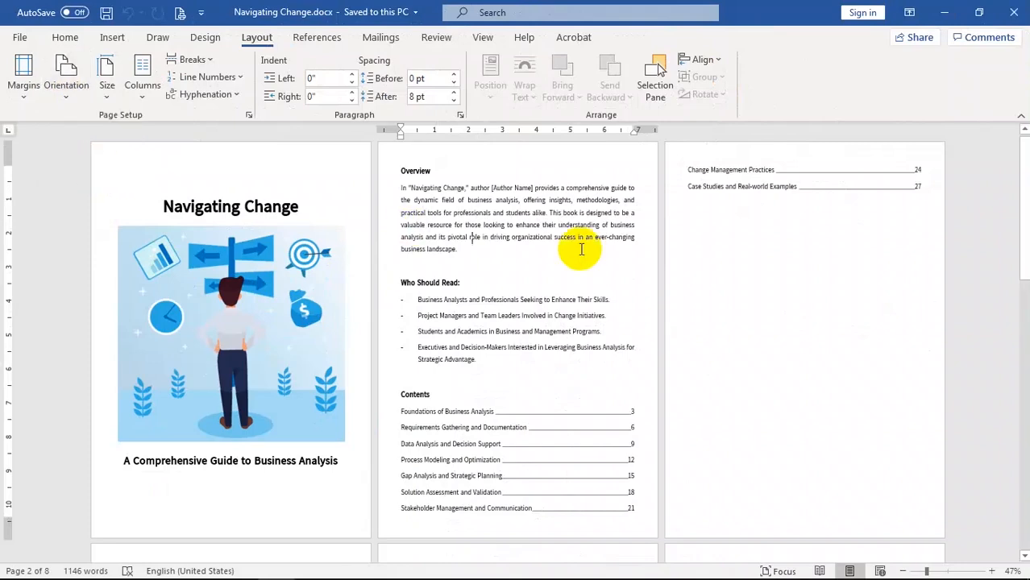
- Look through the landscape pages and set the document's orientation back to Portrait
scroll(701, 361, "down", 10)
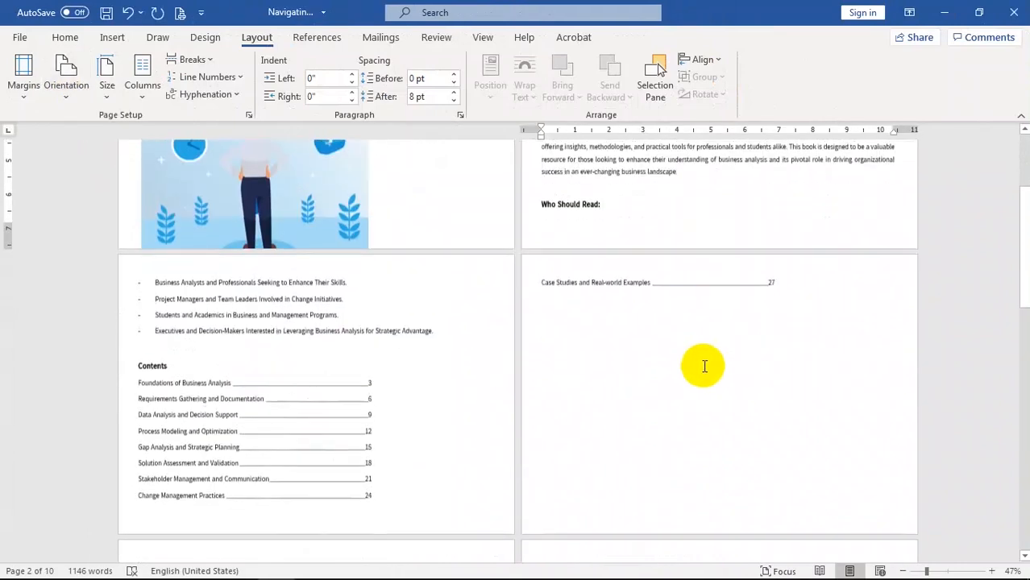
scroll(722, 375, "down", 9)
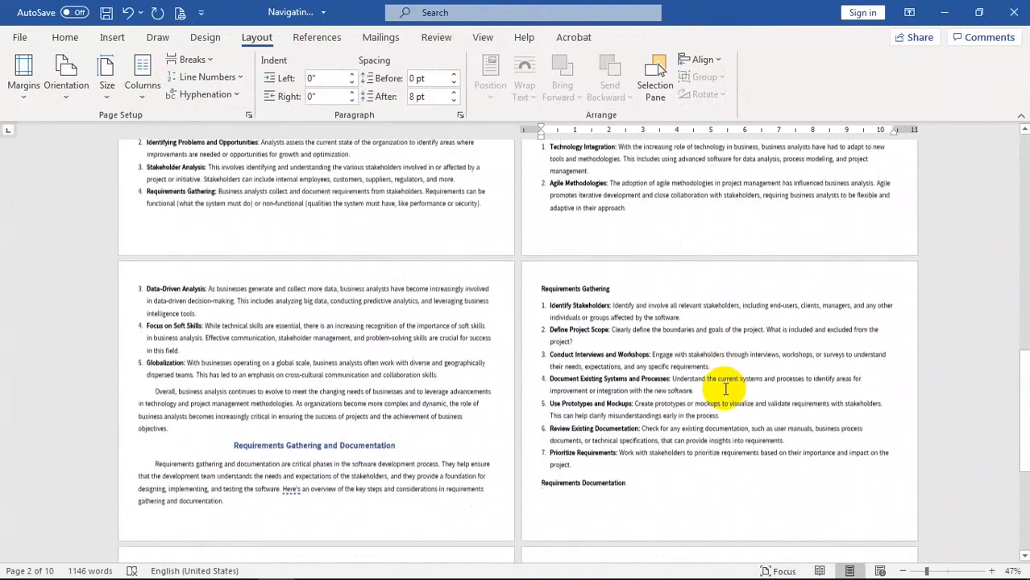
scroll(729, 386, "up", 10)
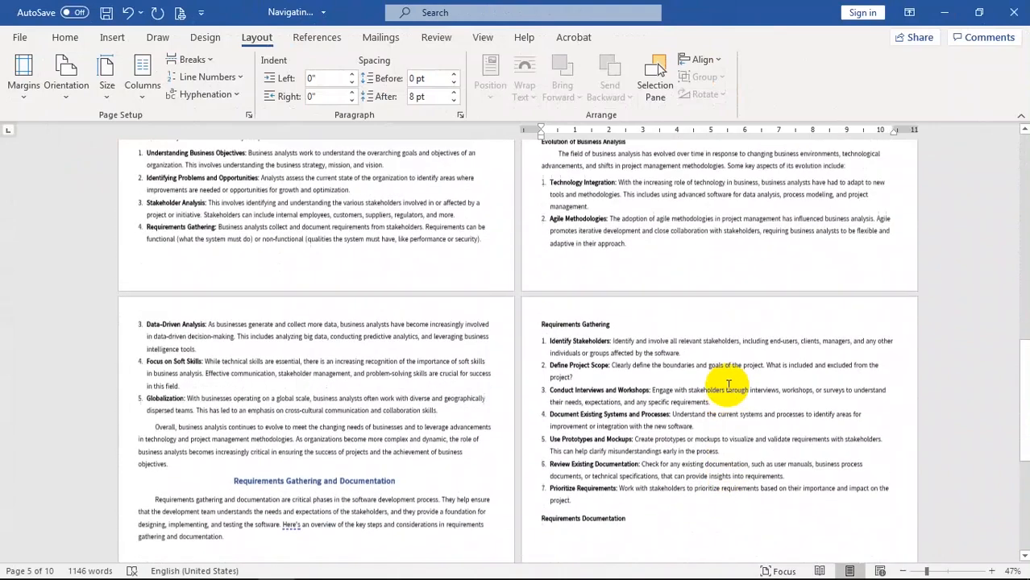
scroll(729, 381, "up", 5)
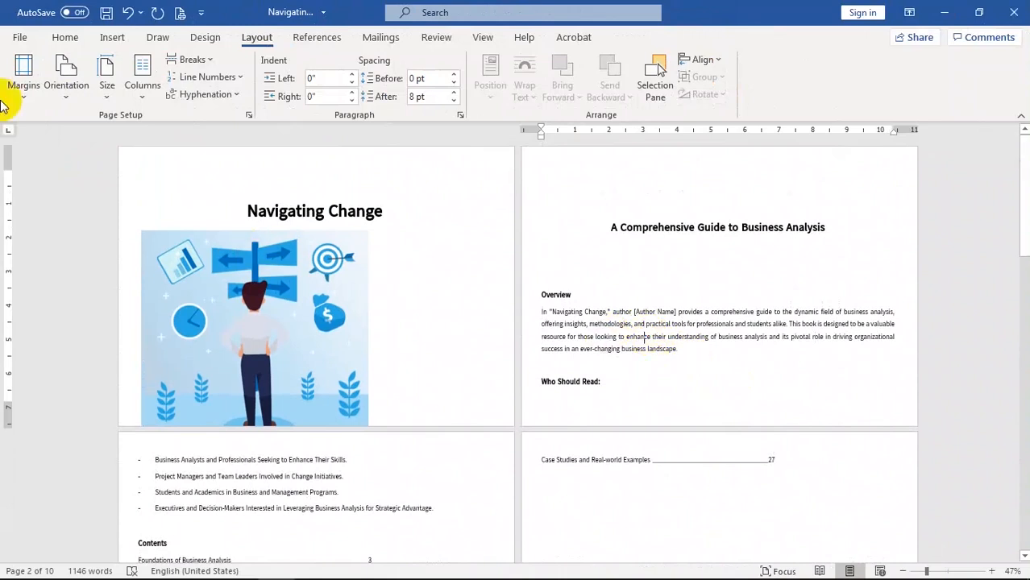
left_click(68, 97)
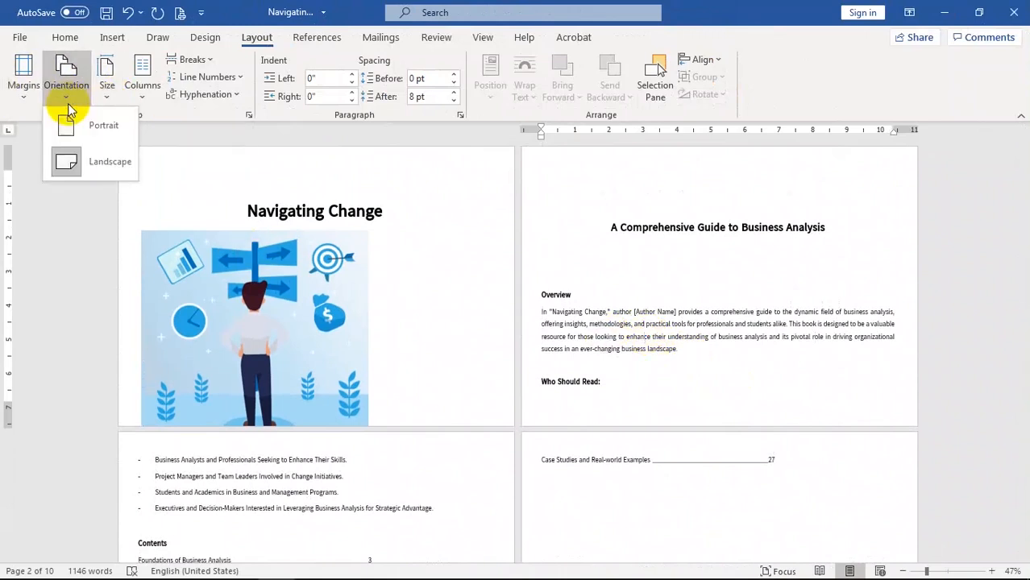
left_click(83, 128)
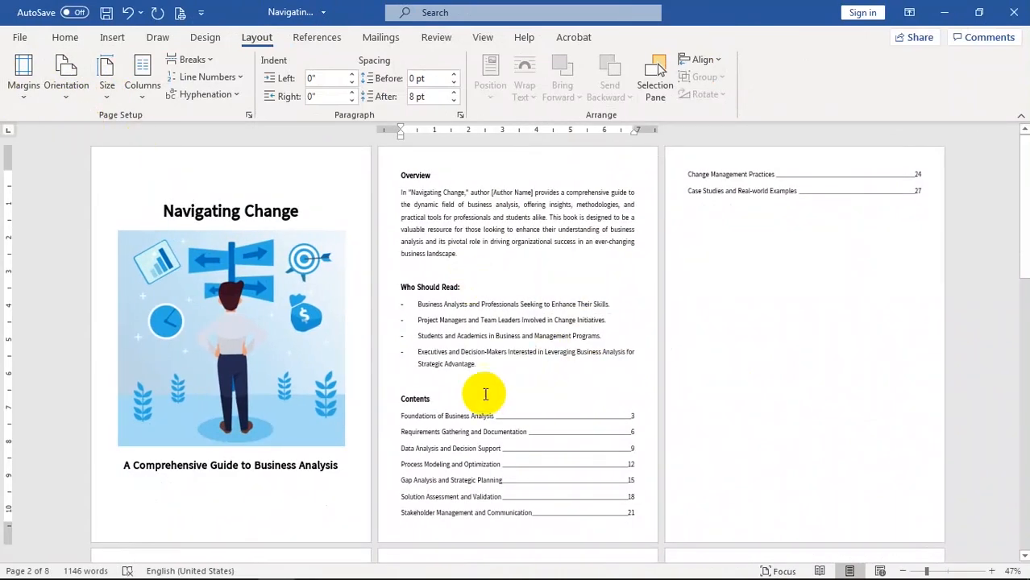
left_click(473, 356)
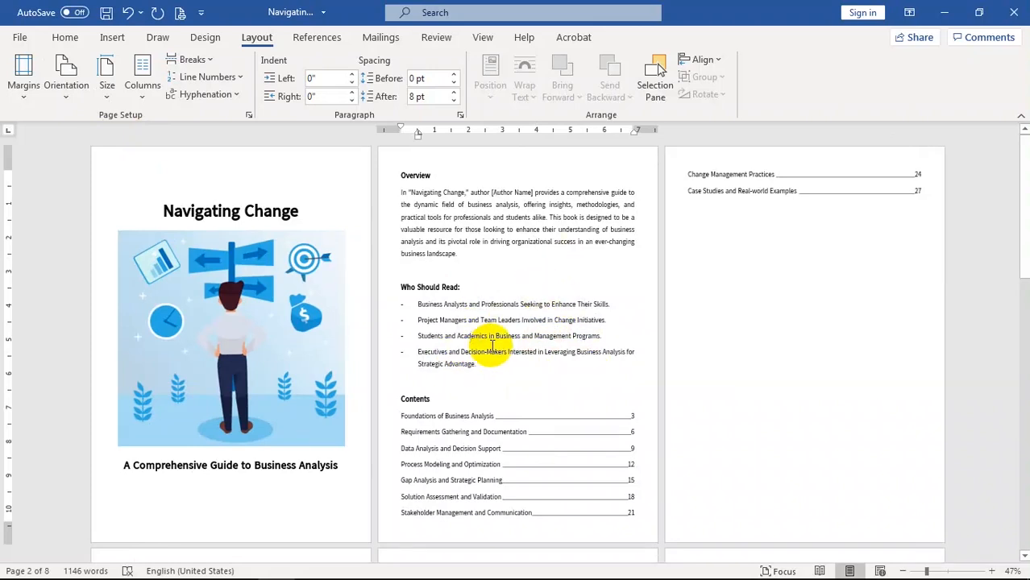
left_click_drag(403, 172, 491, 367)
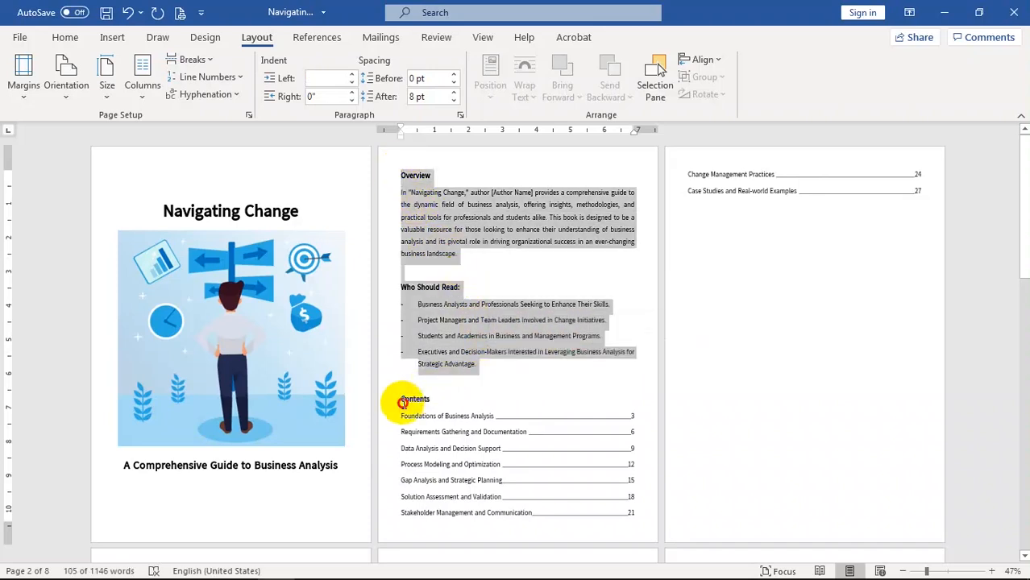
left_click(402, 400)
left_click(480, 364)
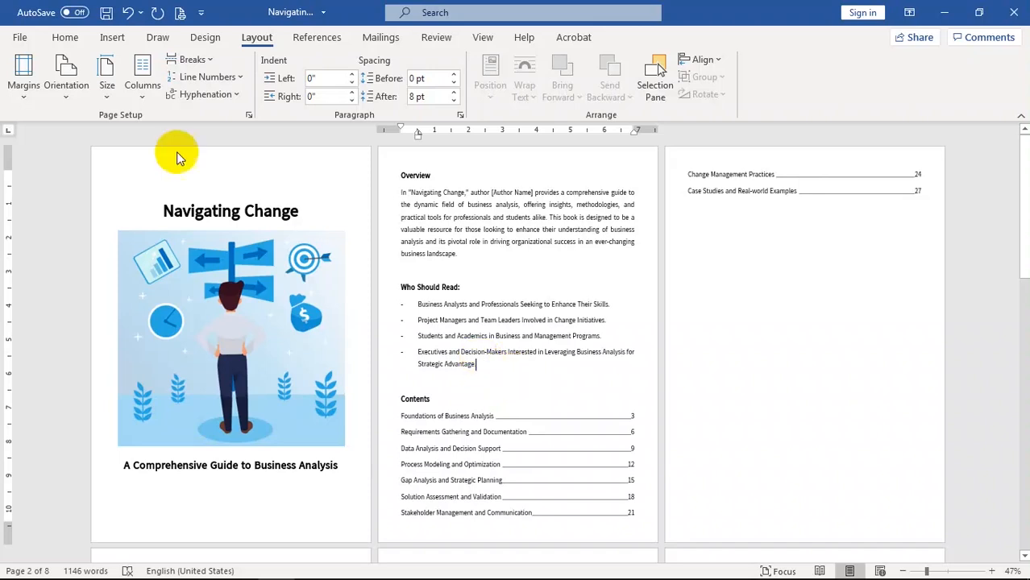
- Show the paragraph marks and other hidden formatting symbols in the document
left_click(56, 38)
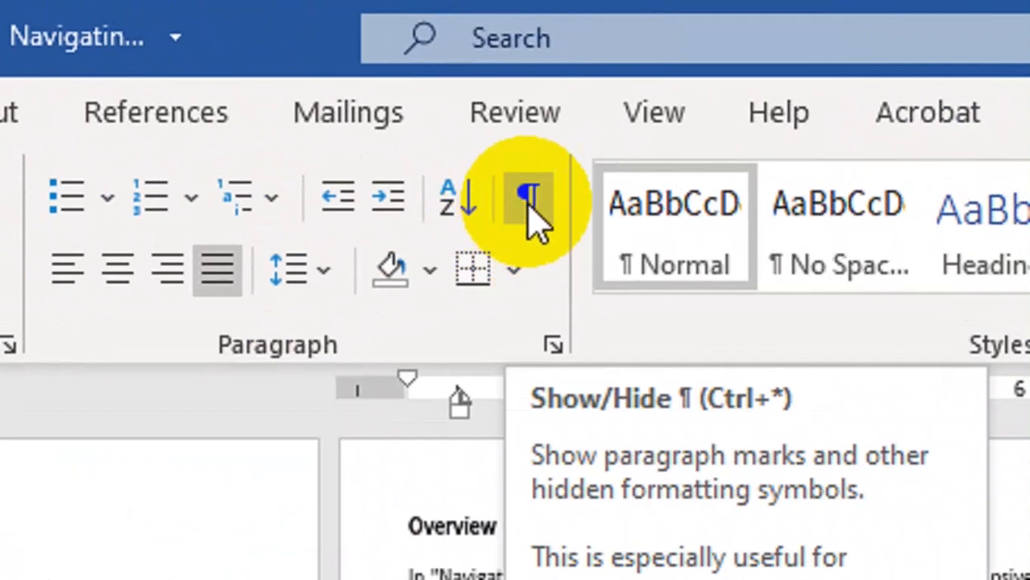
left_click(536, 220)
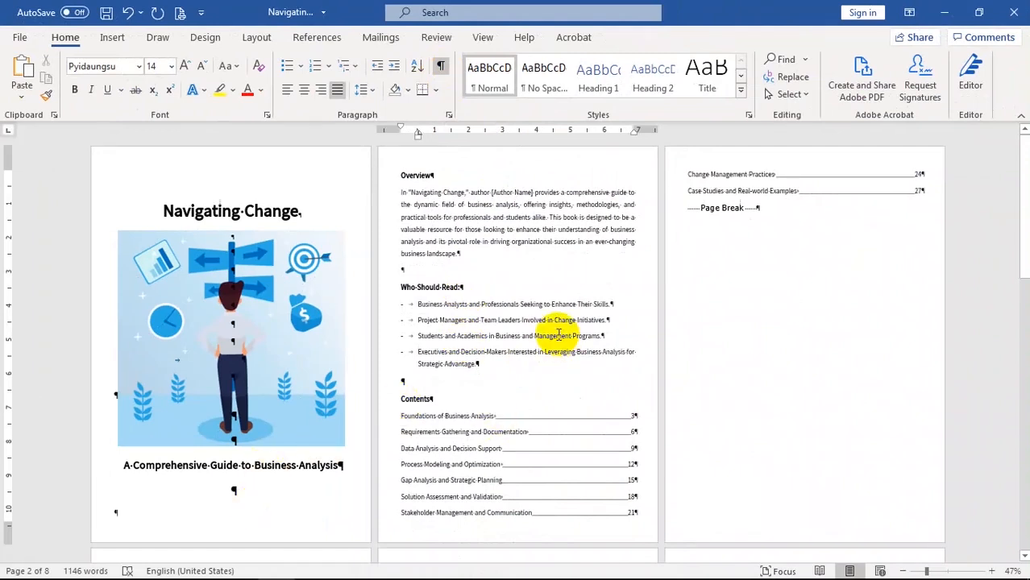
left_click_drag(401, 174, 487, 369)
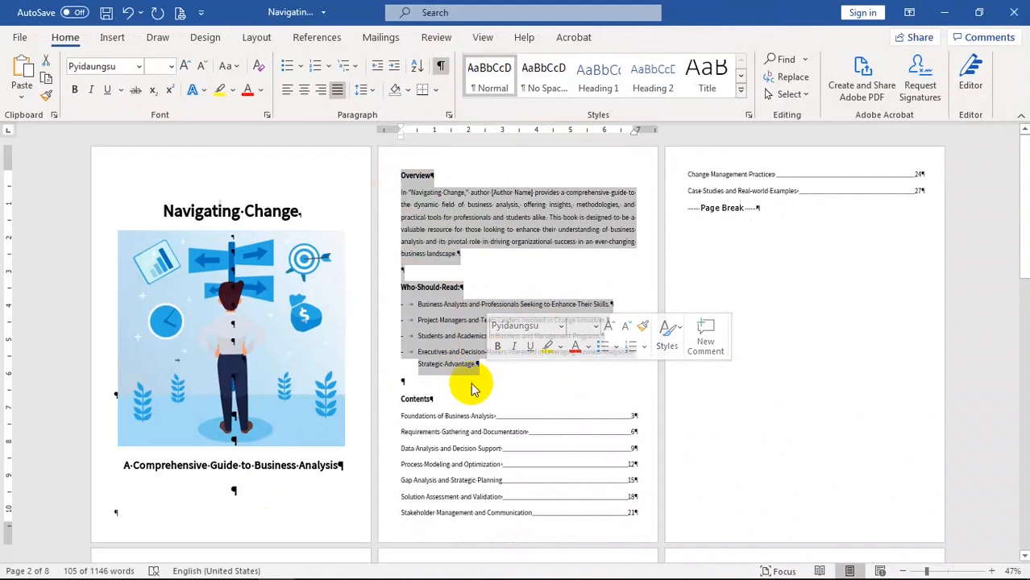
left_click(393, 194)
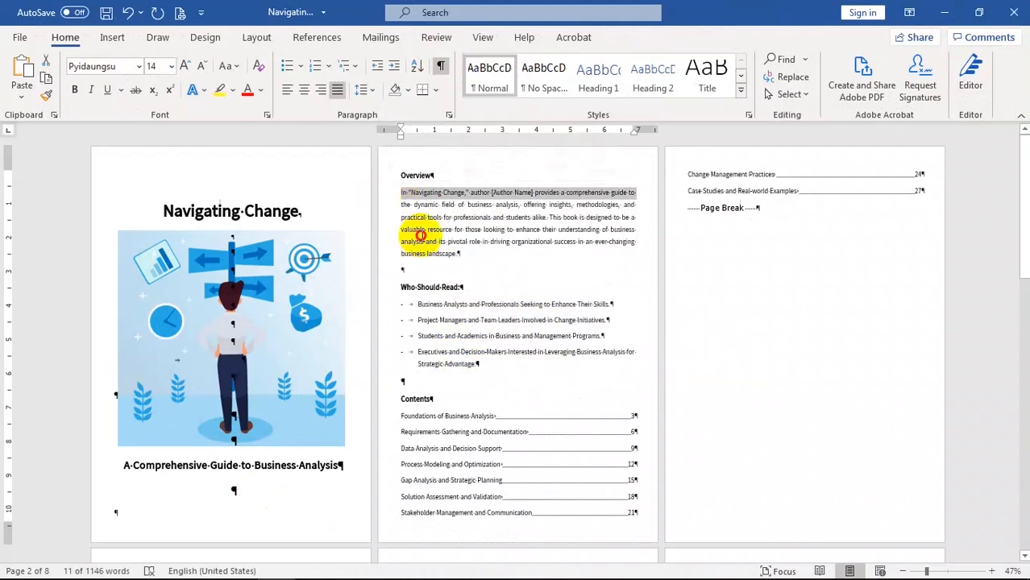
left_click(400, 176)
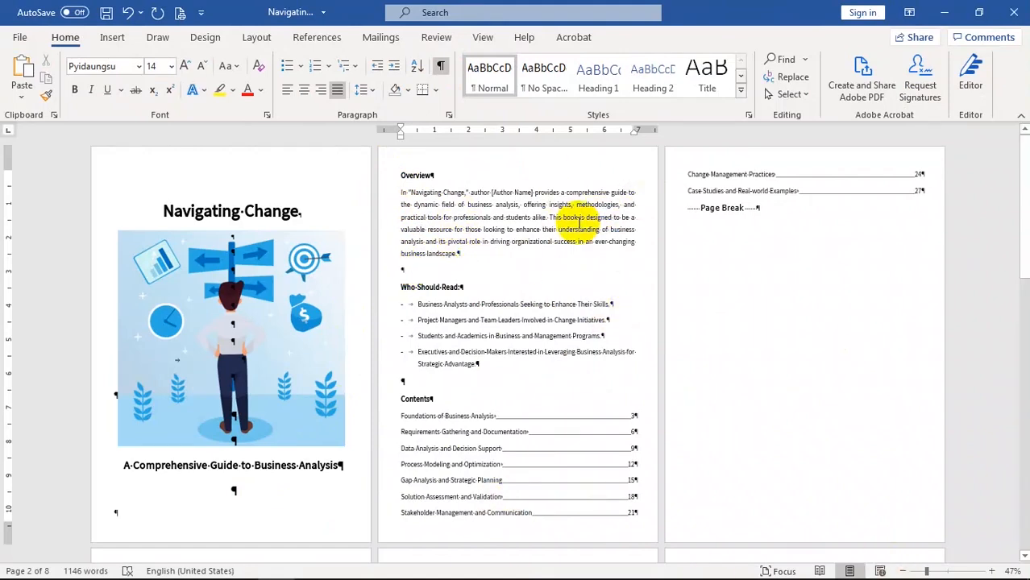
left_click_drag(403, 172, 491, 364)
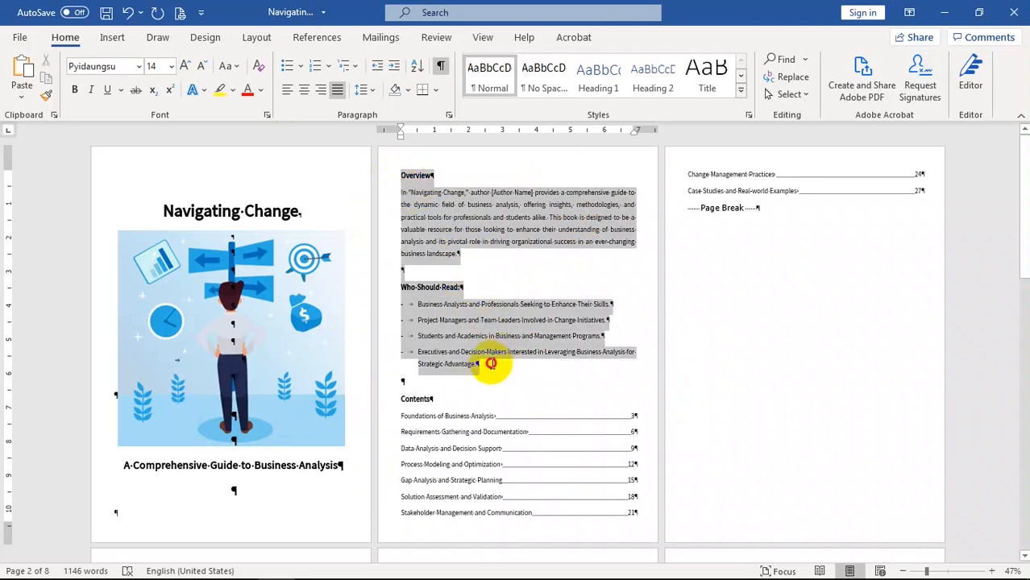
- Insert a Next Page section break directly before the "Overview" heading on page 2
left_click(402, 175)
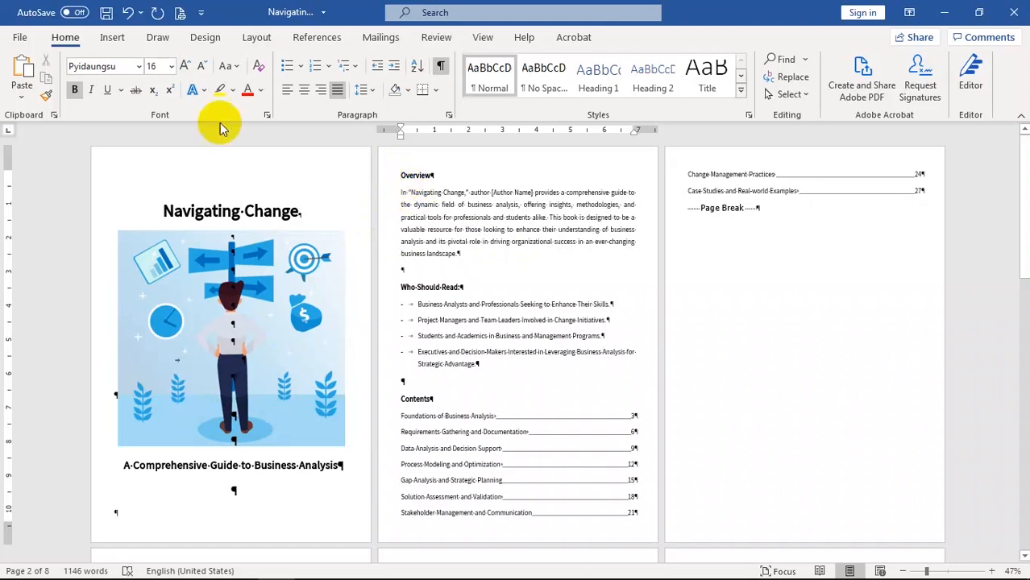
left_click(255, 40)
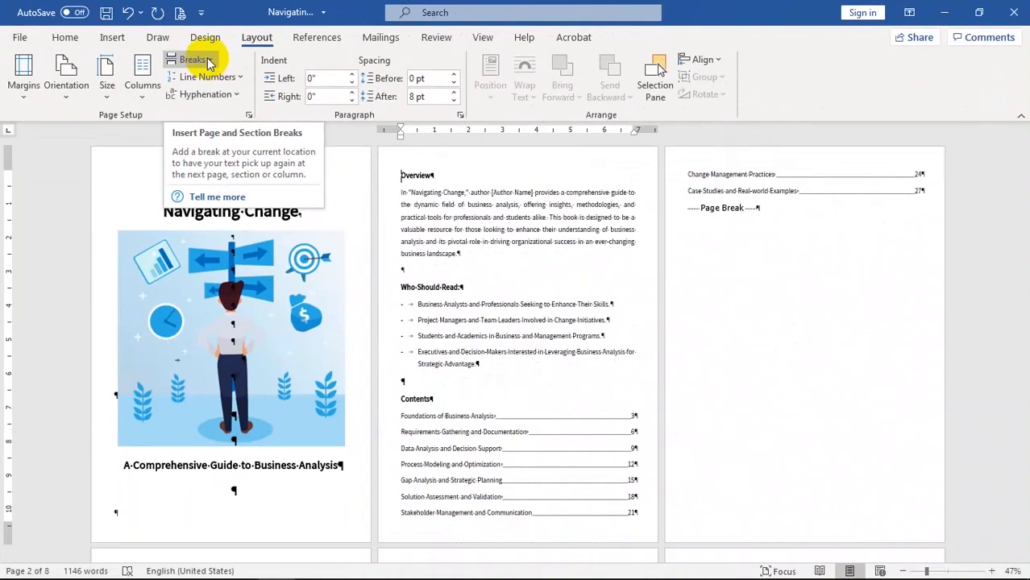
left_click(220, 67)
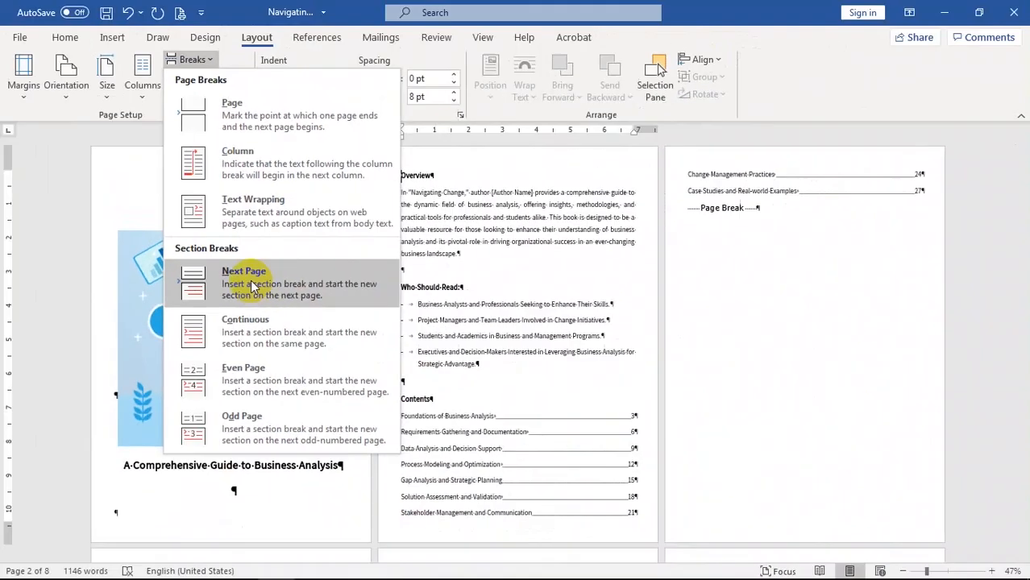
left_click(255, 286)
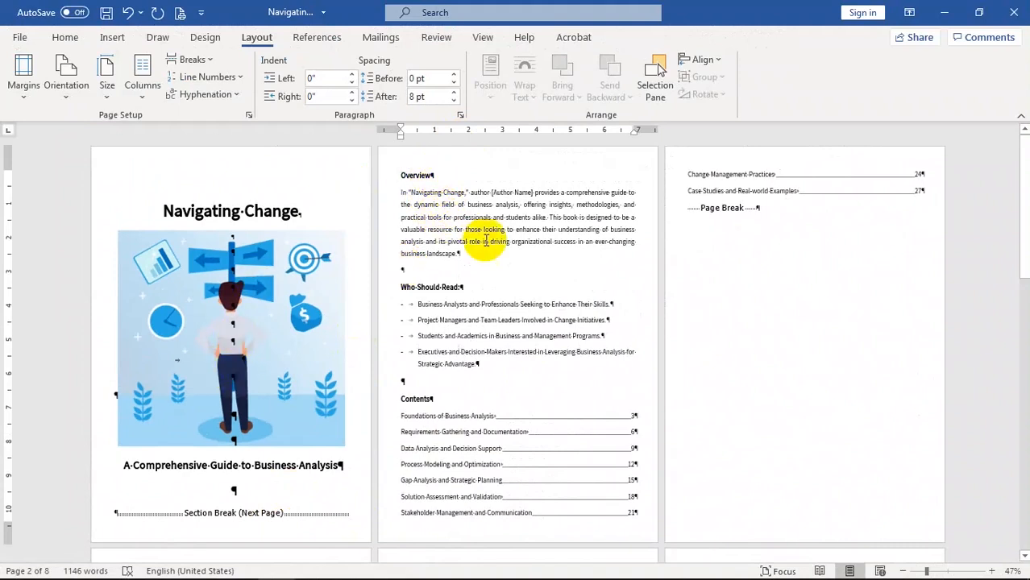
- Insert a Next Page section break directly before the "Contents" heading on page 2
left_click(401, 403)
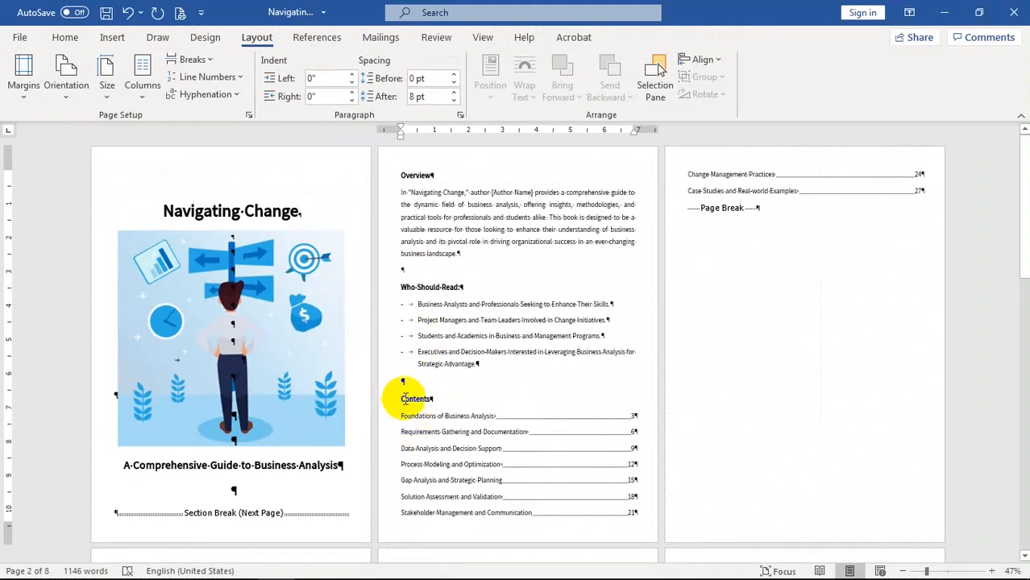
left_click(201, 67)
left_click(266, 296)
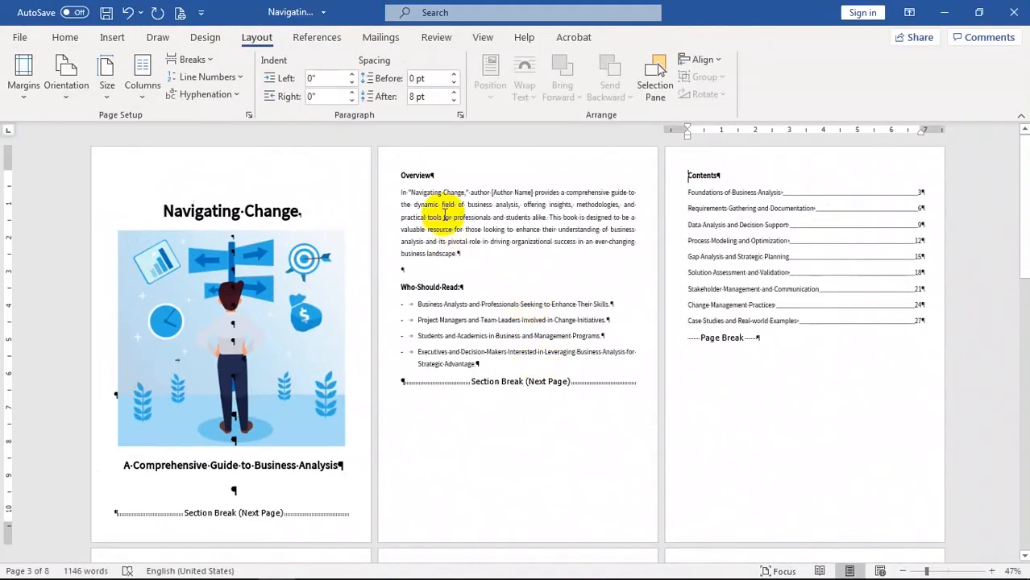
- Review the extent of the Overview section, from its heading to the last "Who Should Read" bullet, and the pages around it
left_click(400, 175)
left_click(572, 371, "shift")
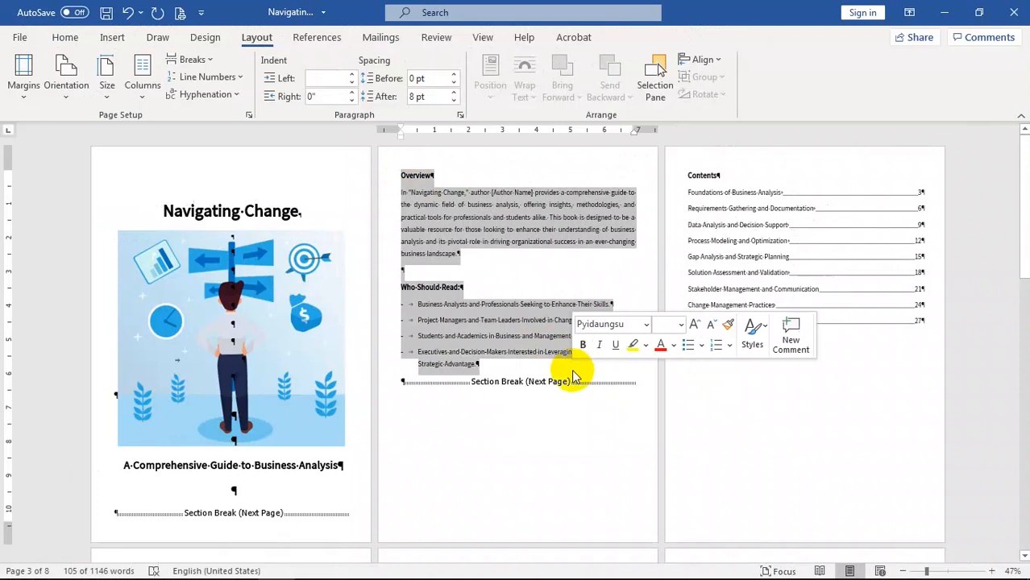
left_click(522, 368)
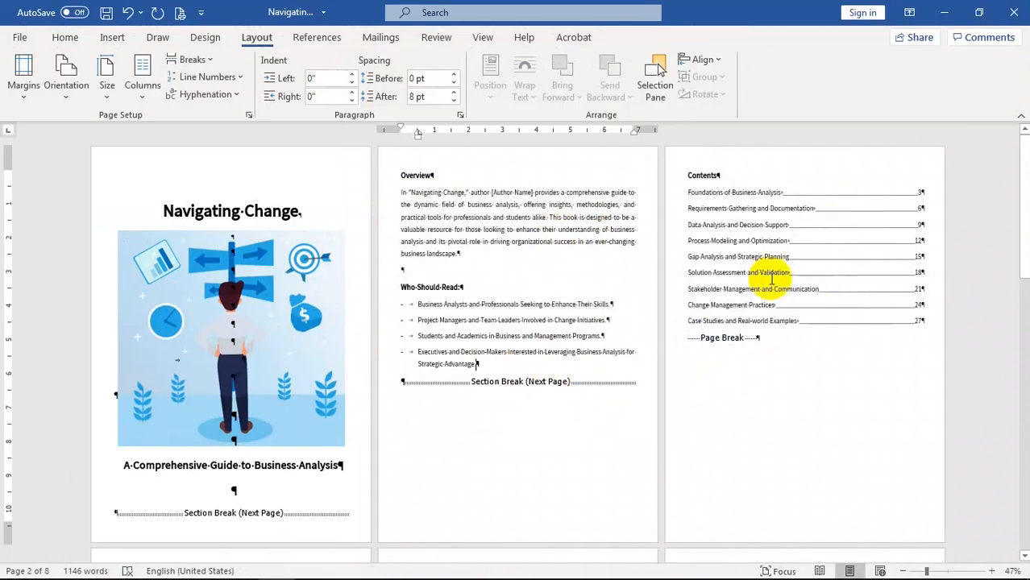
scroll(820, 345, "down", 5)
scroll(764, 538, "down", 2)
scroll(712, 281, "up", 7)
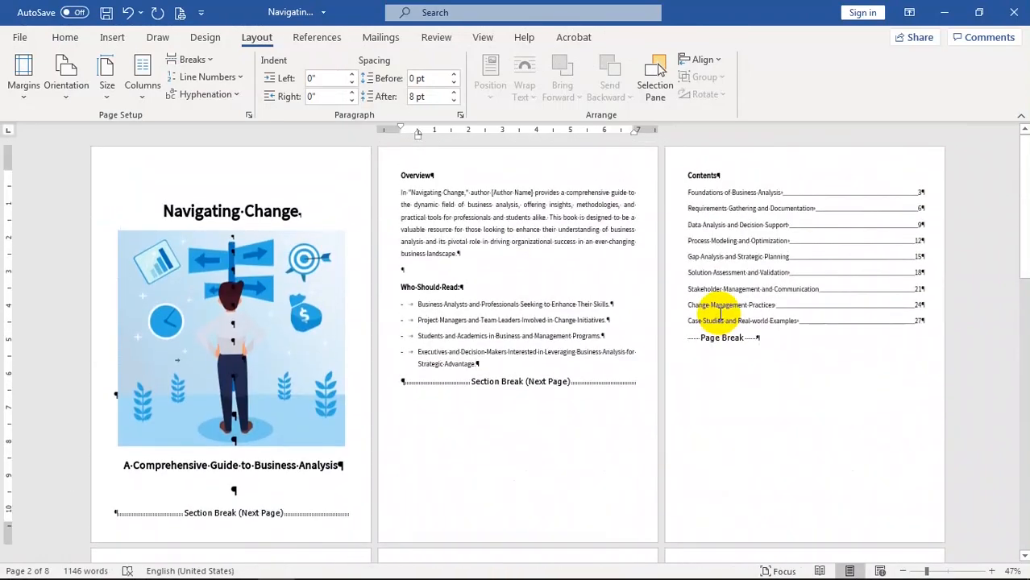
scroll(849, 246, "down", 1)
scroll(854, 274, "up", 1)
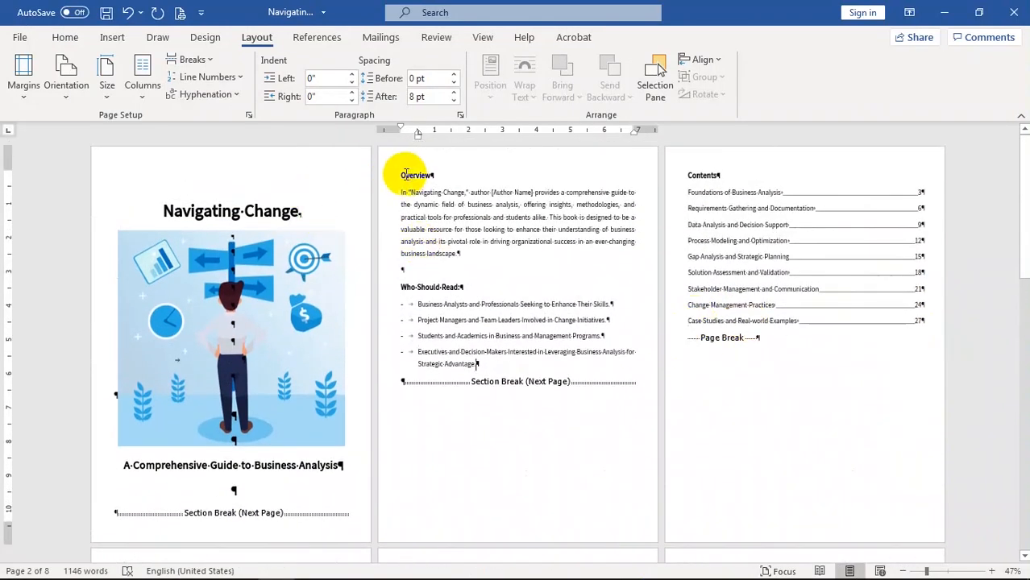
left_click_drag(400, 175, 512, 369)
left_click_drag(512, 368, 510, 345)
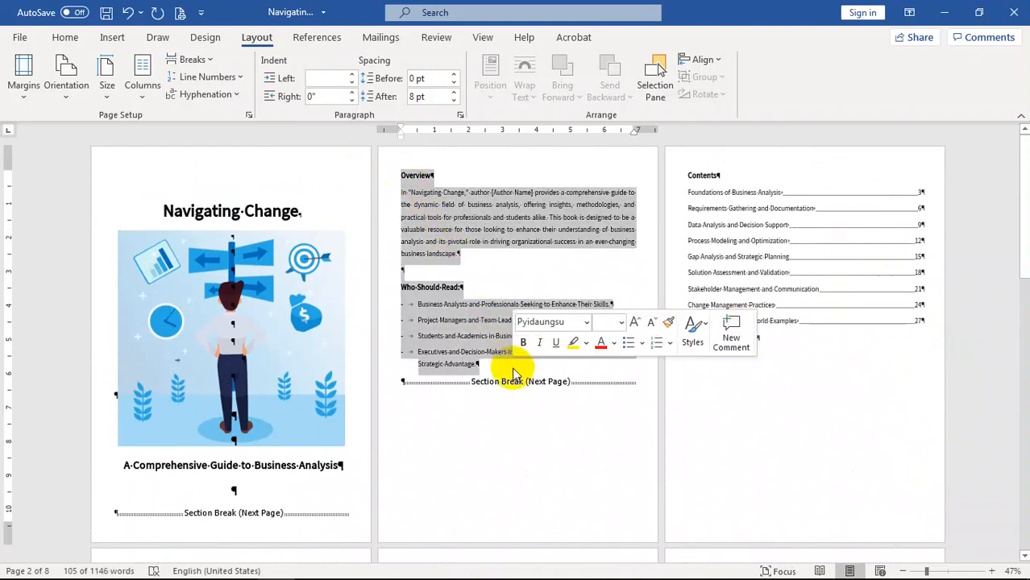
- Change the orientation of the section containing "Overview" and "Who Should Read" to Landscape and check the surrounding pages
left_click(487, 368)
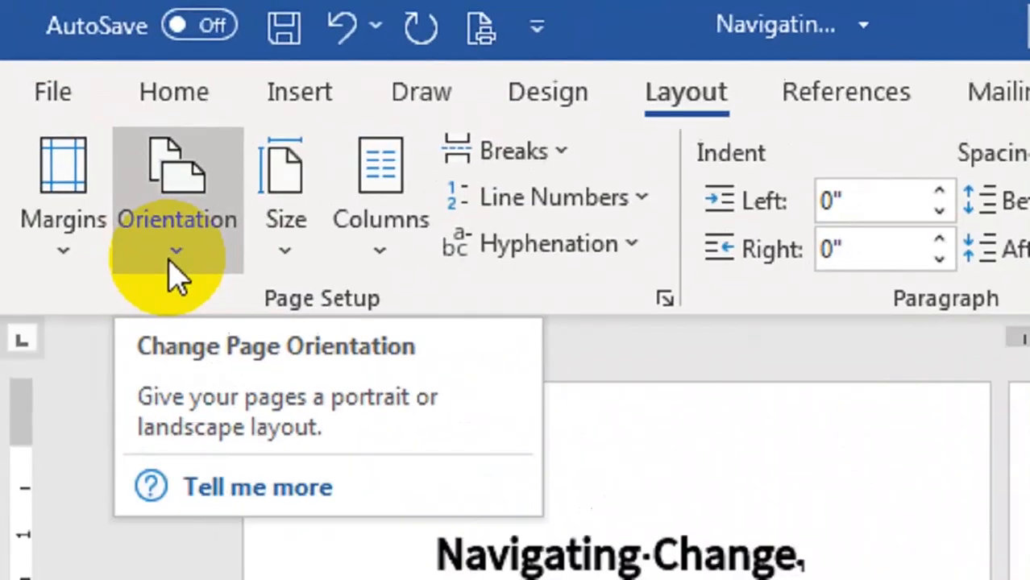
left_click(64, 103)
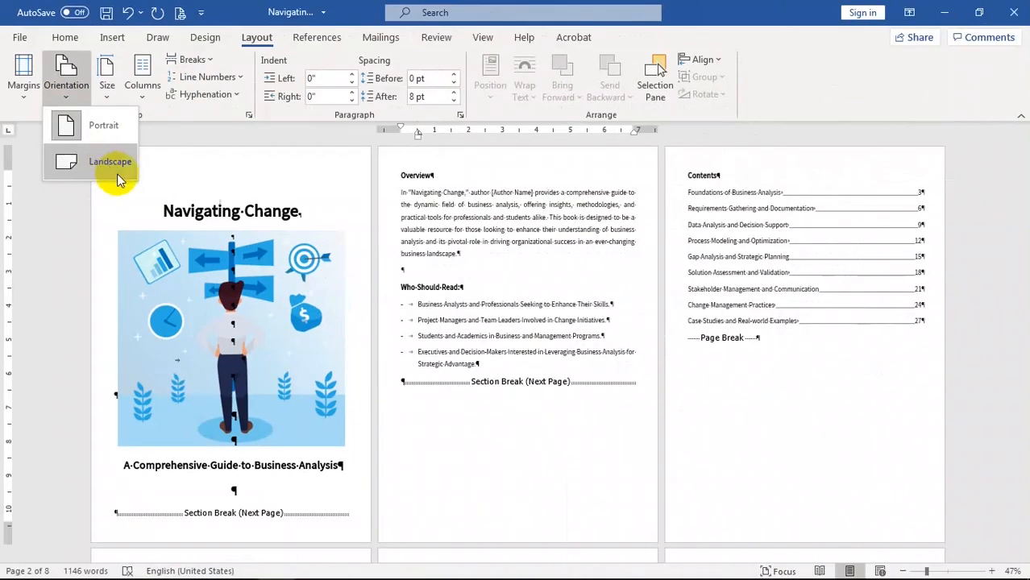
left_click(103, 170)
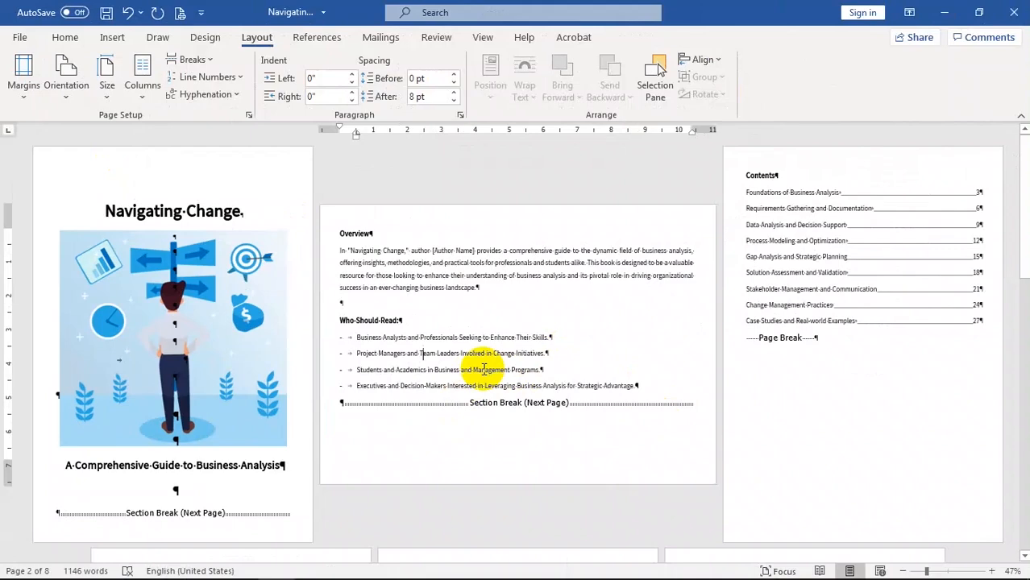
scroll(912, 381, "down", 2)
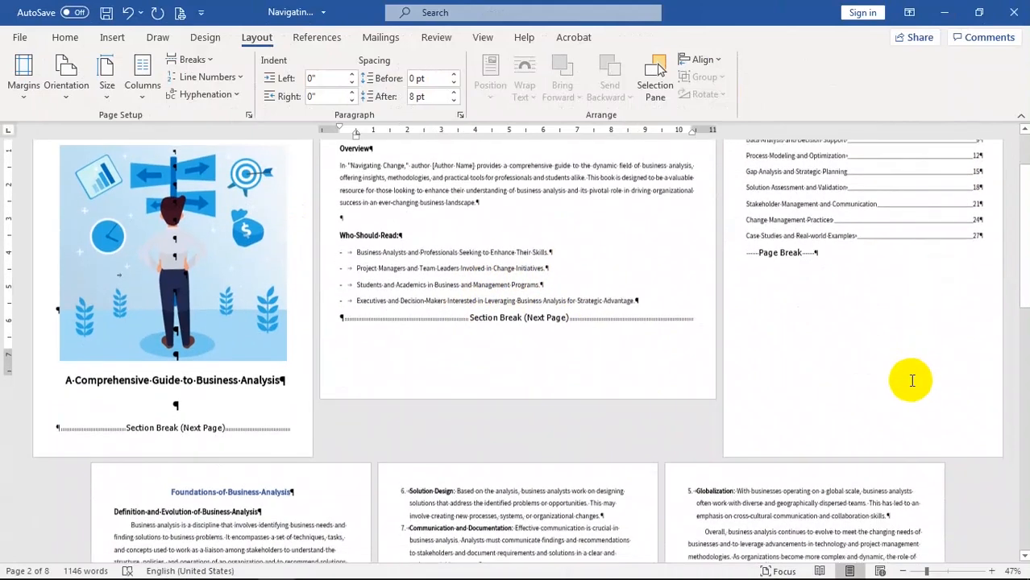
scroll(713, 258, "down", 3)
scroll(524, 448, "up", 5)
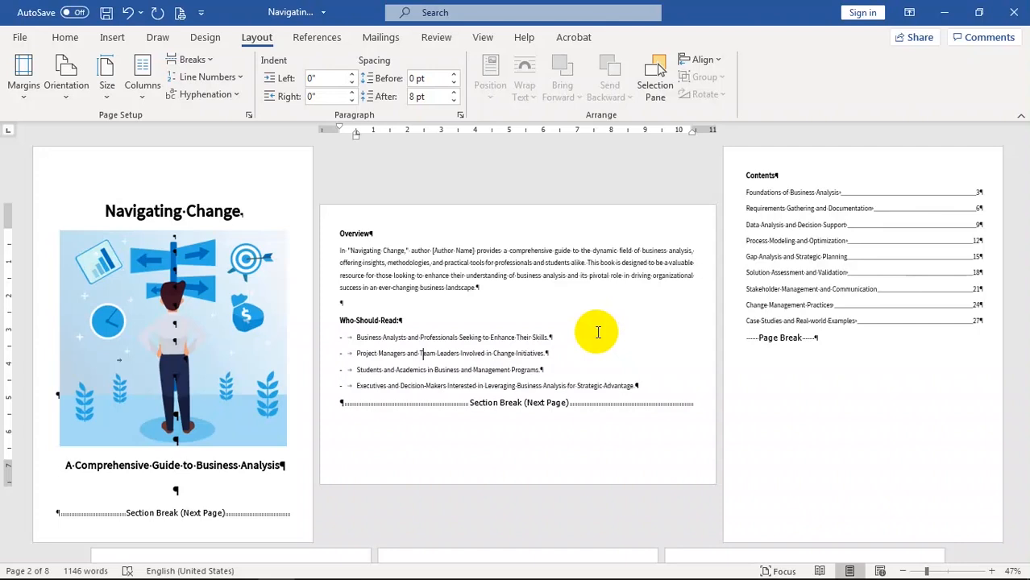
- Examine the opening text under "Foundations of Business Analysis" on page 4 and the Contents page before it
scroll(598, 333, "down", 5)
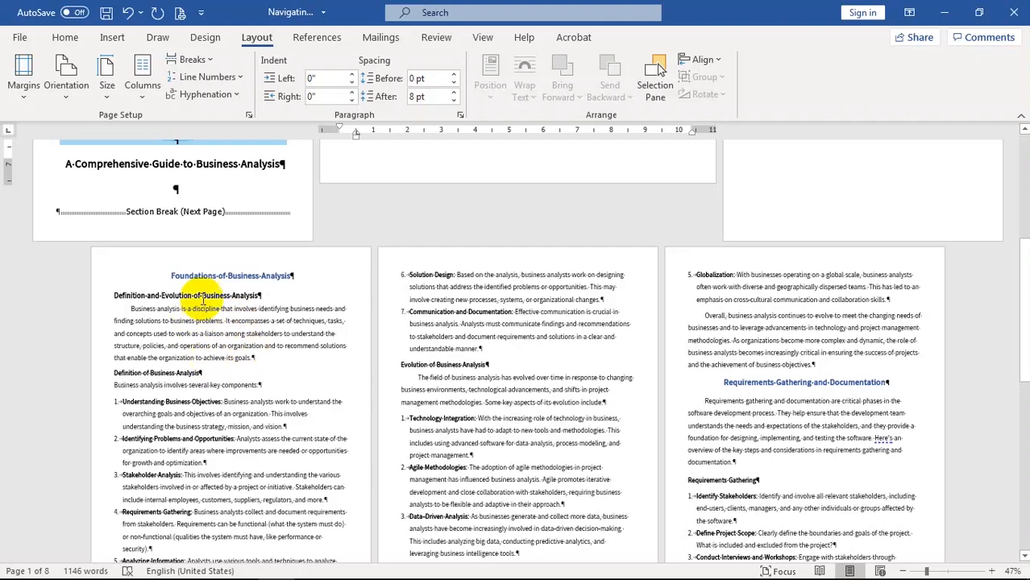
left_click(200, 333)
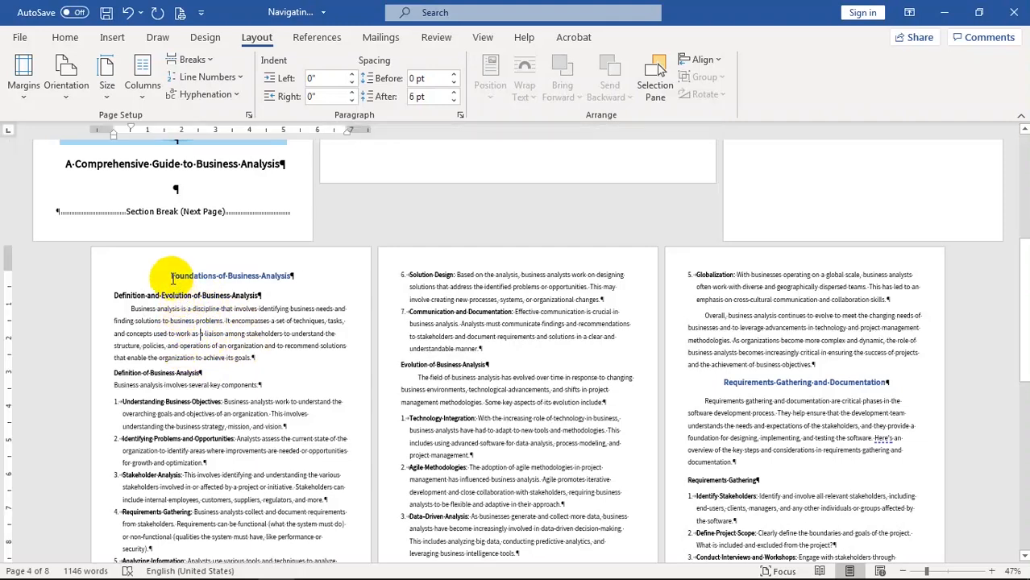
left_click_drag(170, 275, 280, 363)
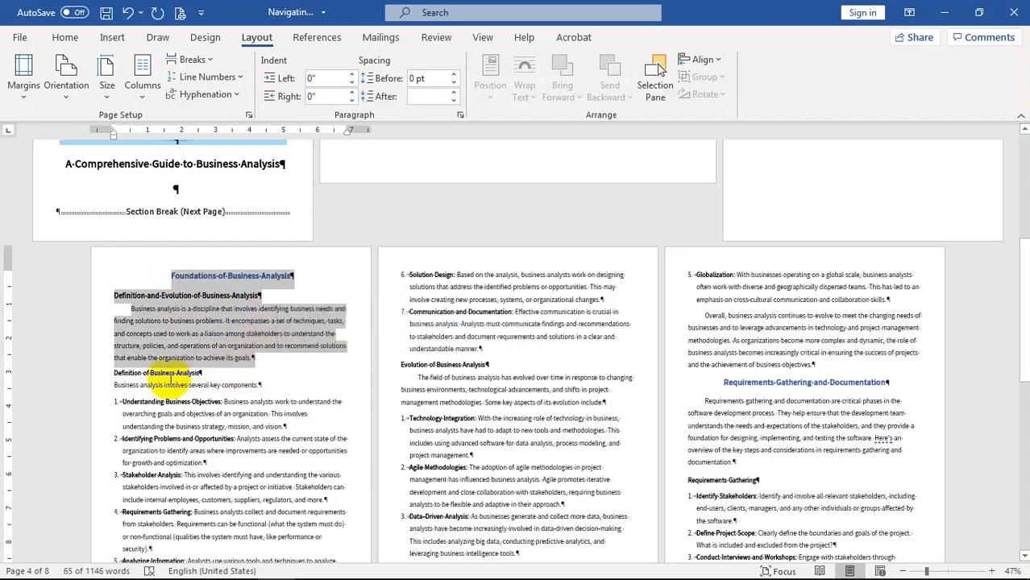
left_click(115, 379)
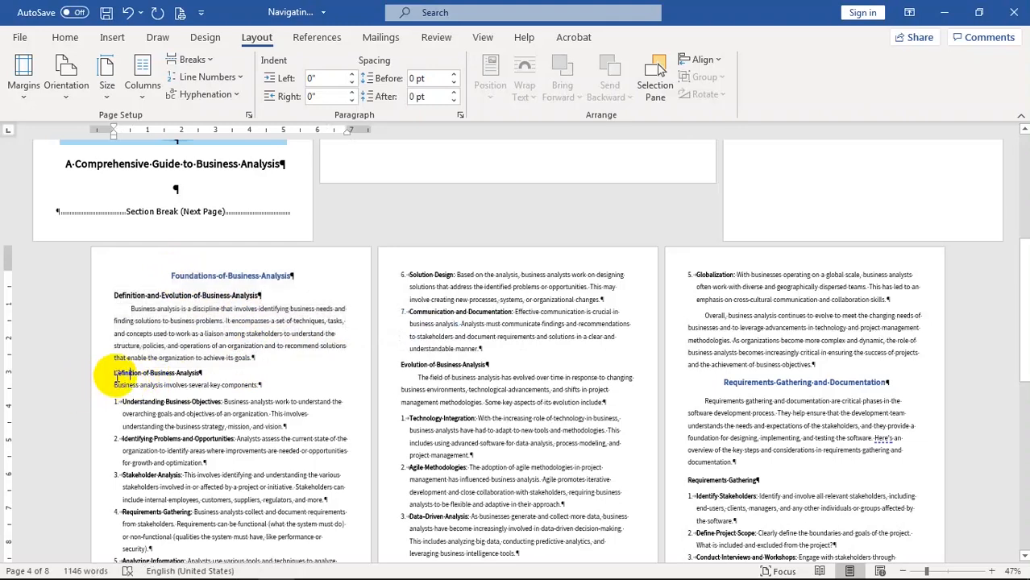
scroll(243, 359, "up", 1)
left_click(206, 327)
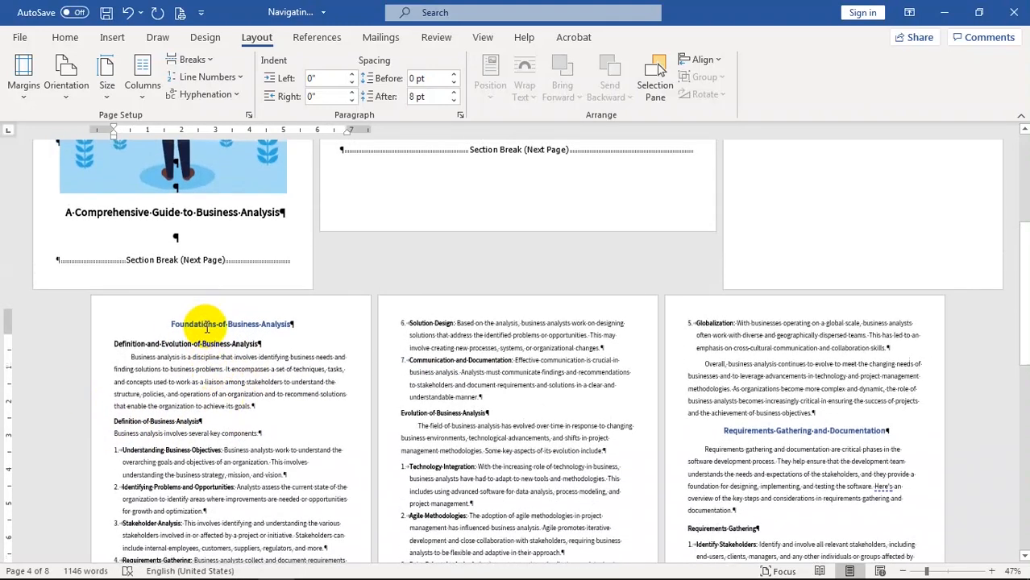
scroll(306, 357, "up", 5)
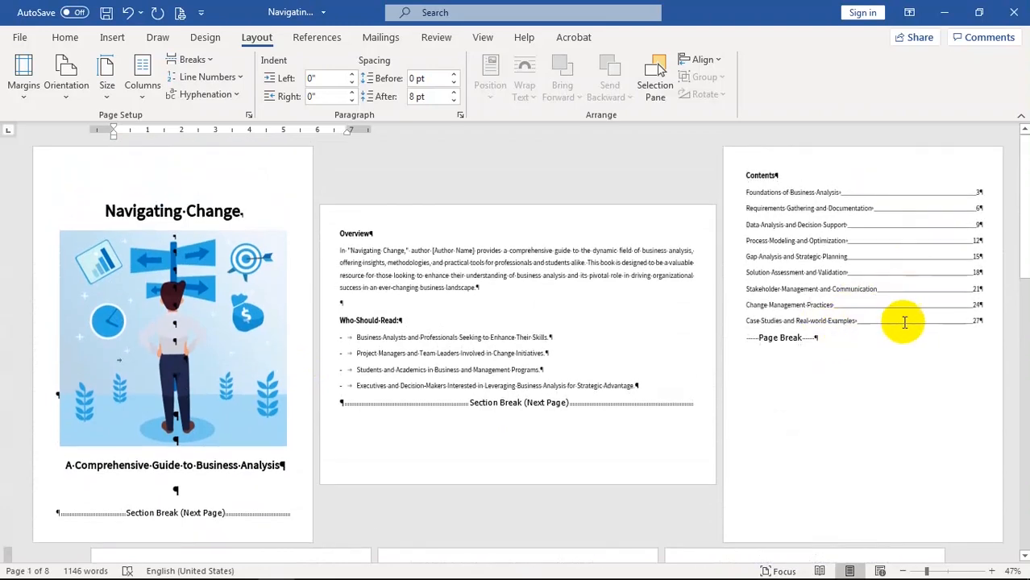
left_click(916, 324)
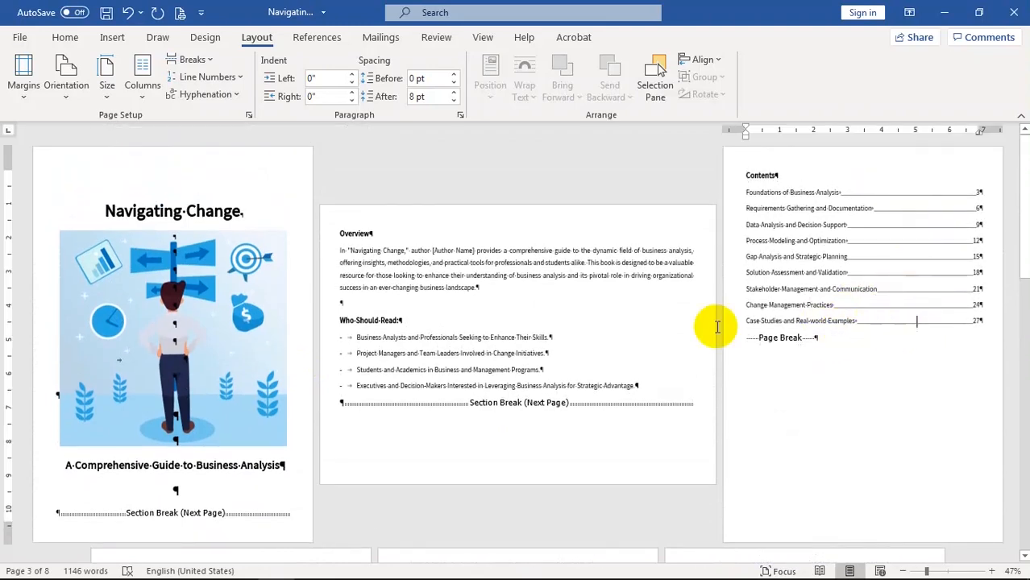
- Insert a Next Page section break directly before the "Foundations of Business Analysis" heading on page 4
scroll(237, 387, "down", 2)
left_click(172, 484)
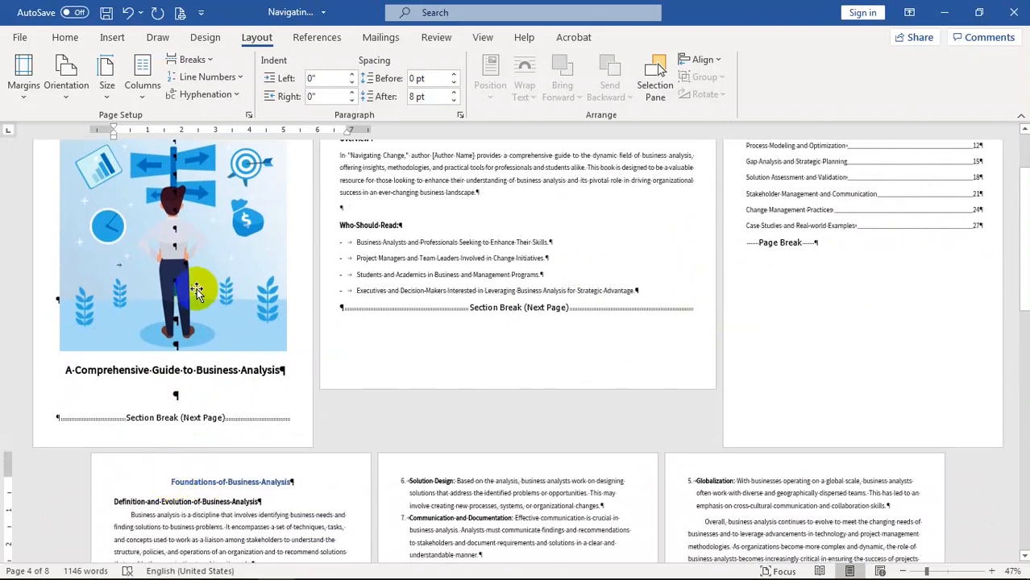
scroll(197, 292, "up", 1)
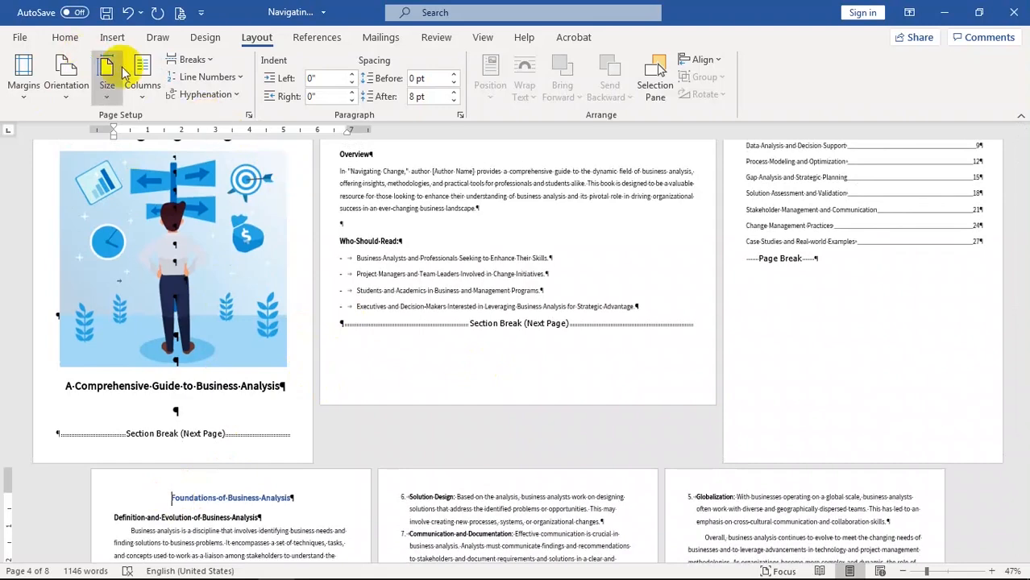
left_click(194, 60)
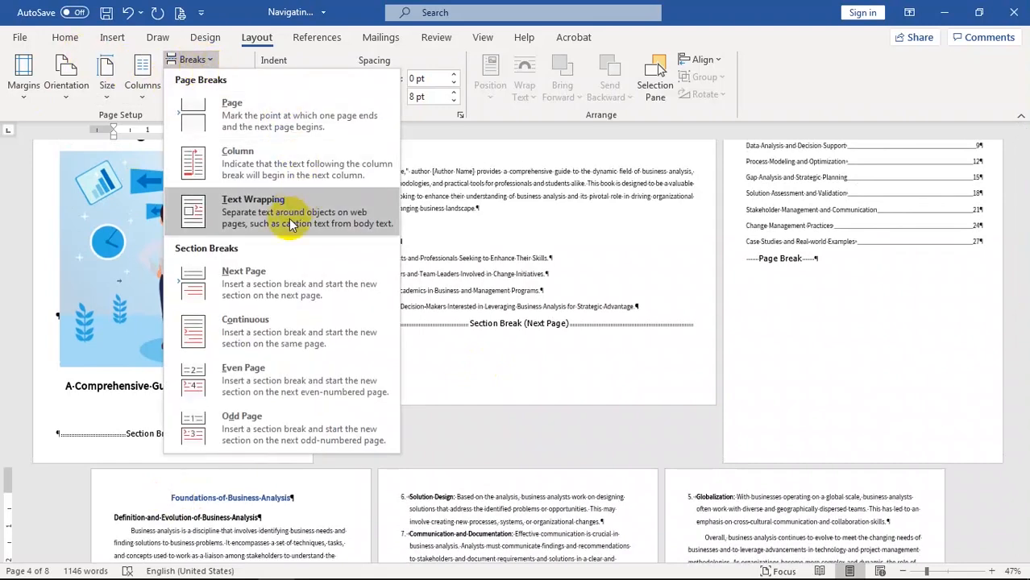
left_click(286, 279)
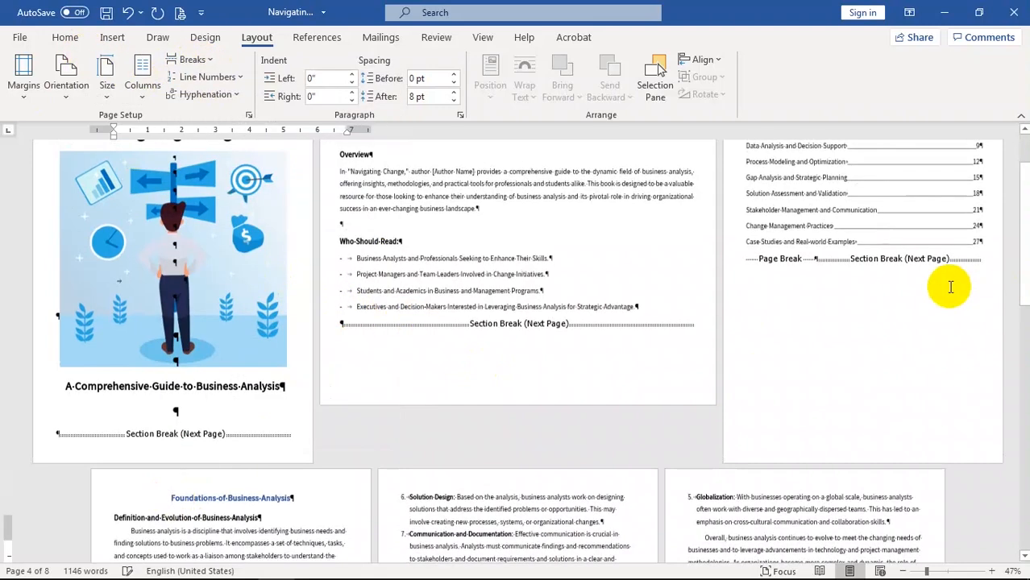
scroll(927, 315, "up", 2)
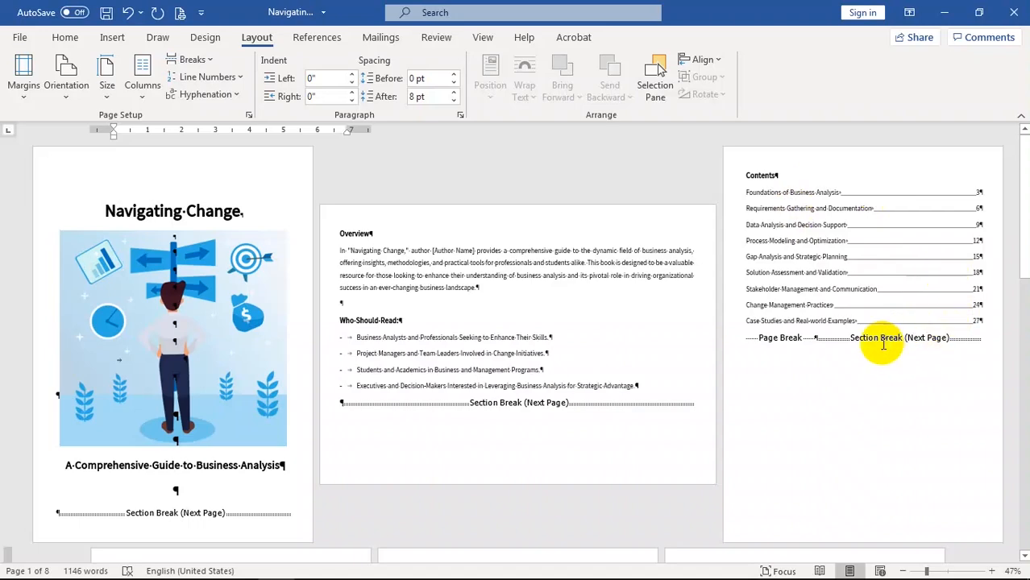
- Insert a Next Page section break before "Definition of Business Analysis" and move the break onto its own line below the preceding paragraph
scroll(388, 368, "down", 2)
scroll(388, 369, "down", 5)
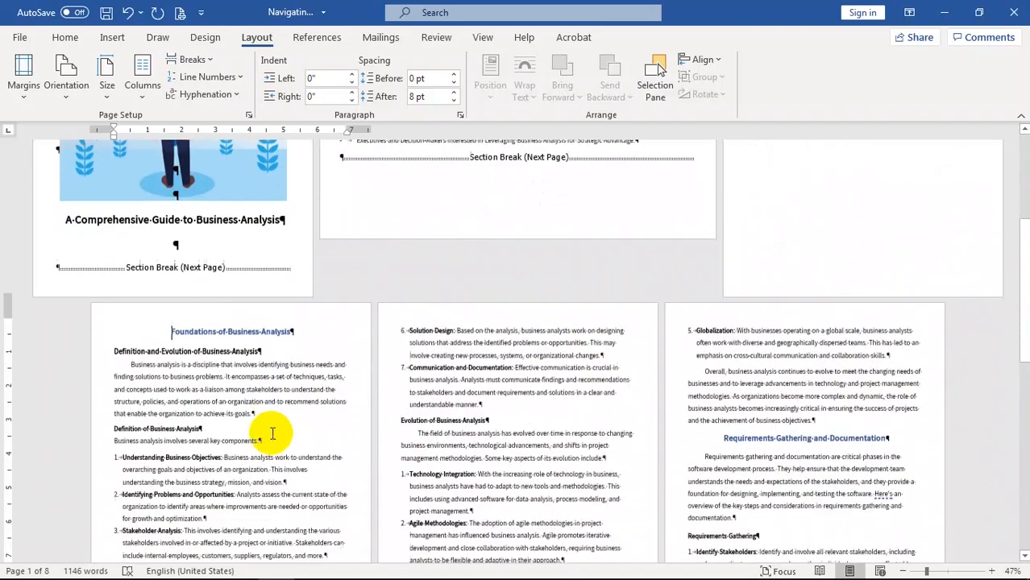
left_click_drag(166, 327, 253, 407)
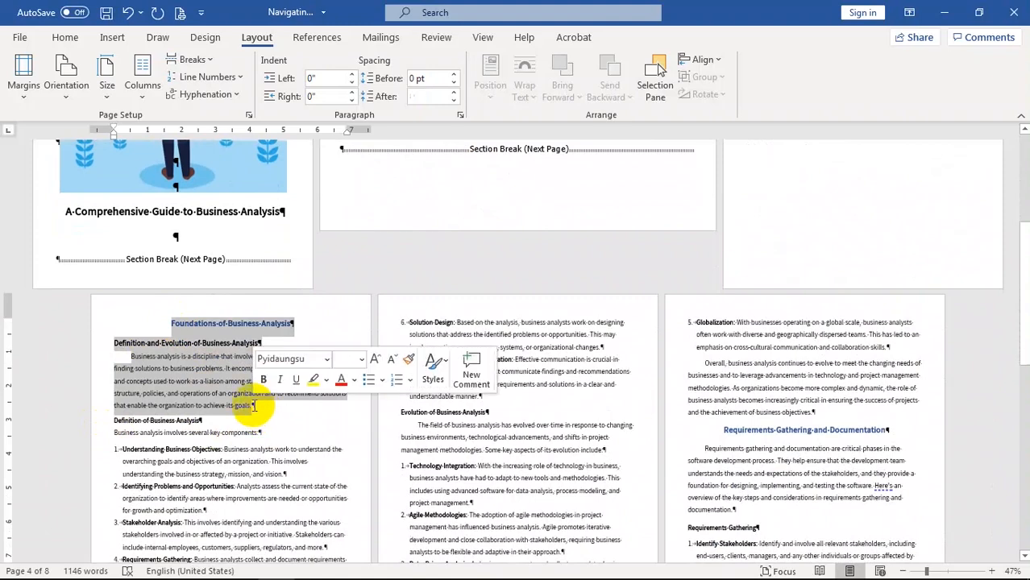
left_click(113, 420)
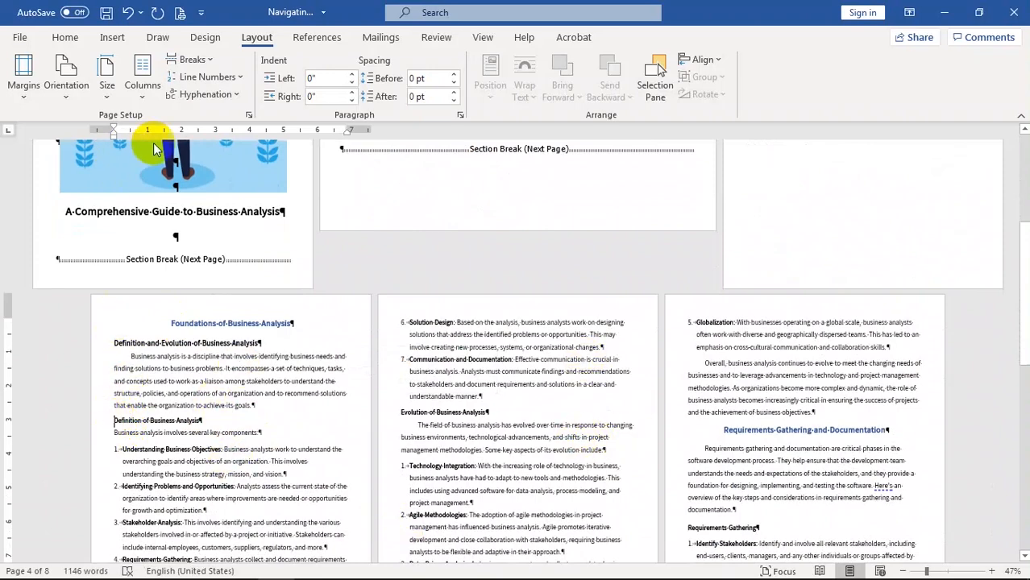
left_click(194, 59)
left_click(258, 291)
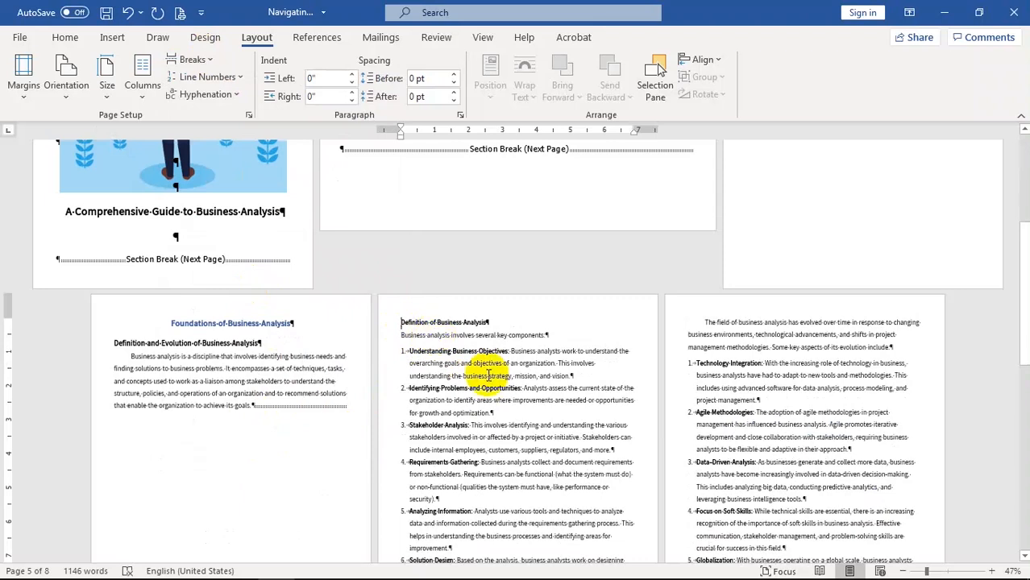
left_click(254, 407)
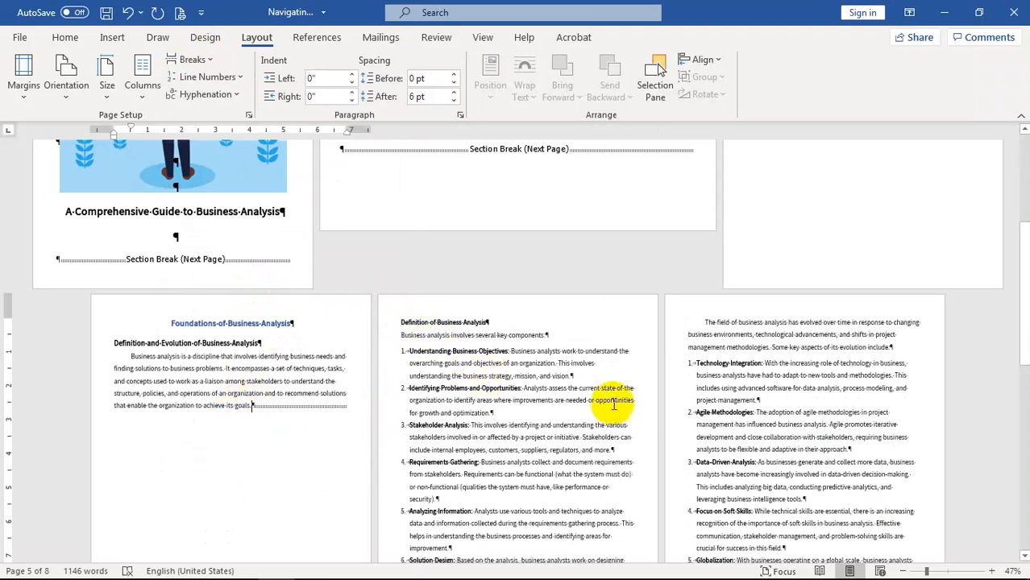
key("Return")
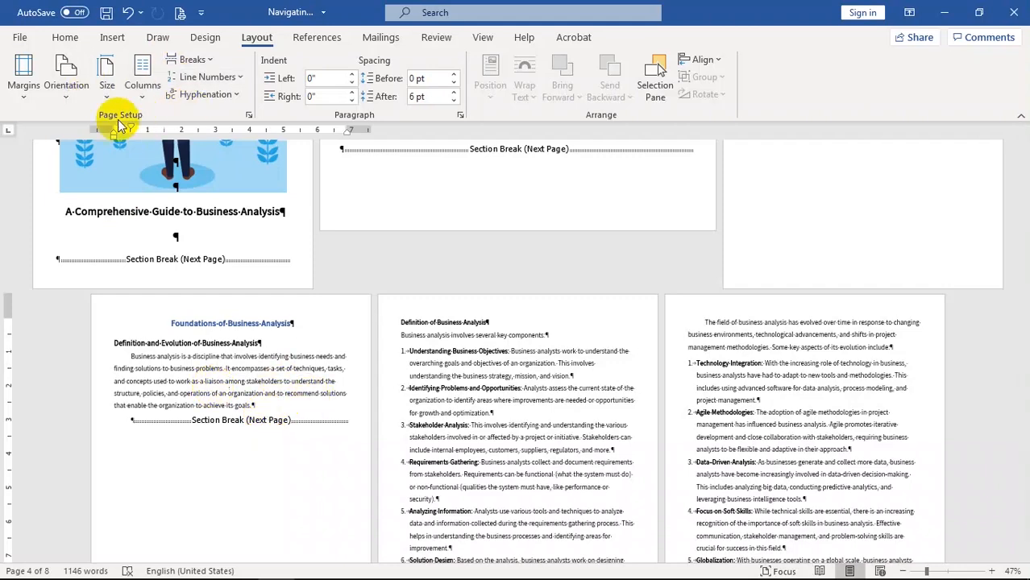
- Change the orientation of the "Foundations of Business Analysis" section on page 4 to Landscape and check the following pages
left_click(67, 102)
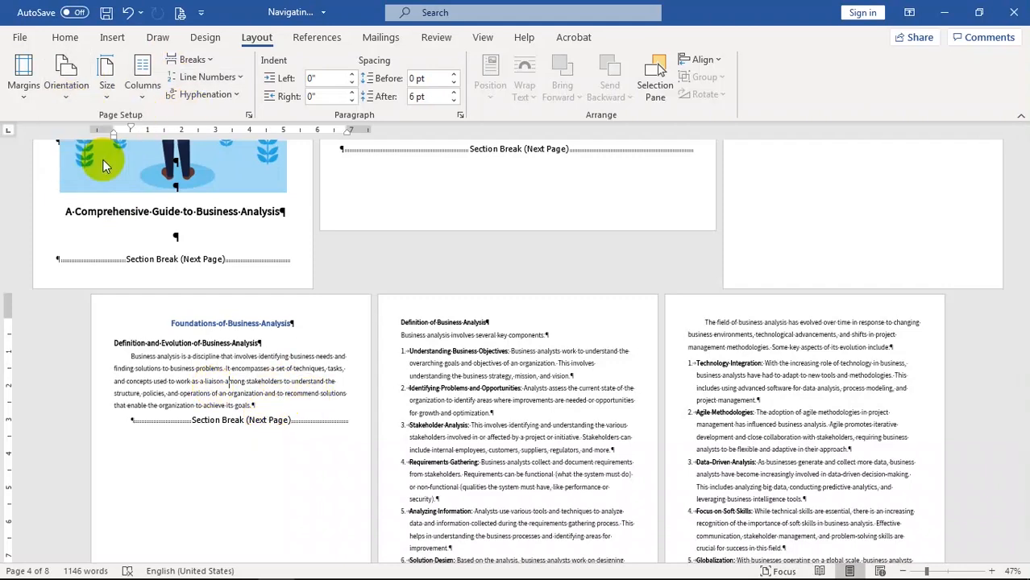
left_click(108, 161)
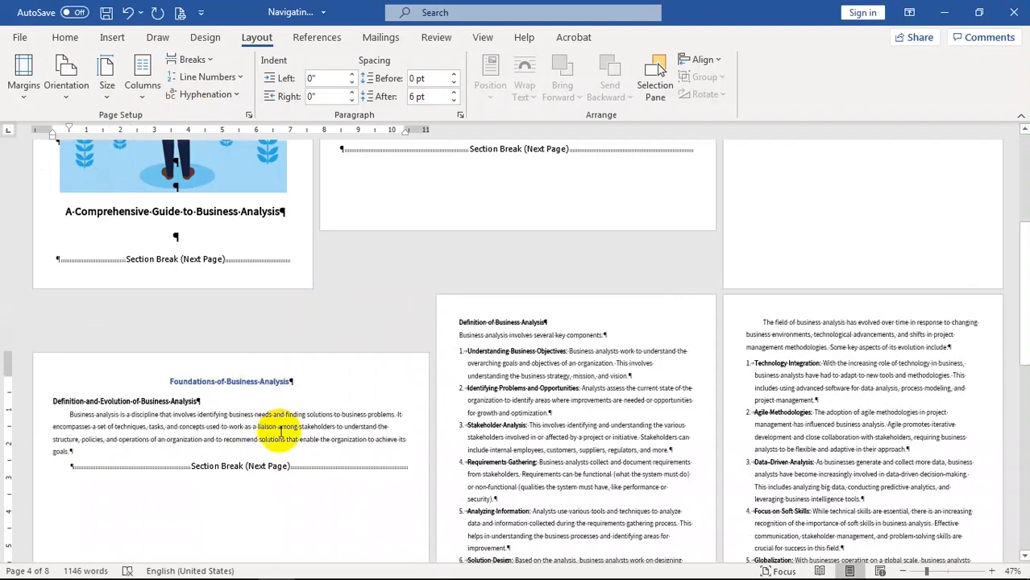
scroll(230, 440, "down", 3)
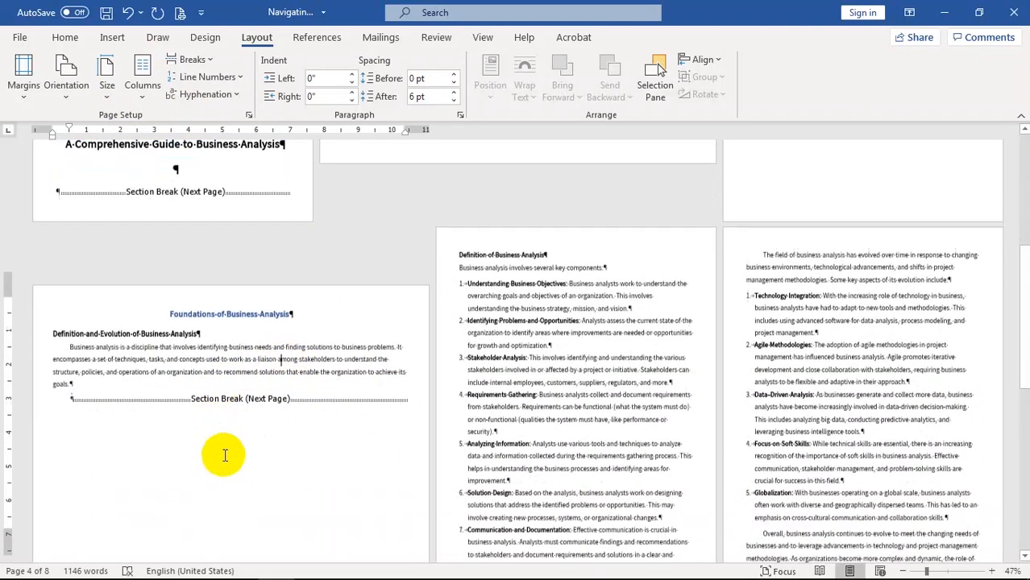
scroll(234, 432, "up", 2)
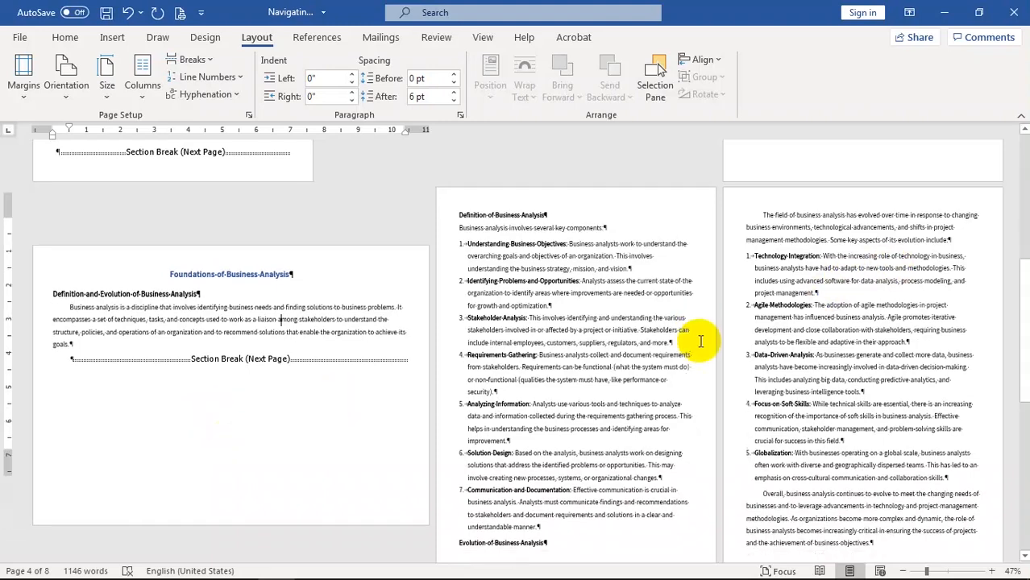
scroll(637, 327, "down", 5)
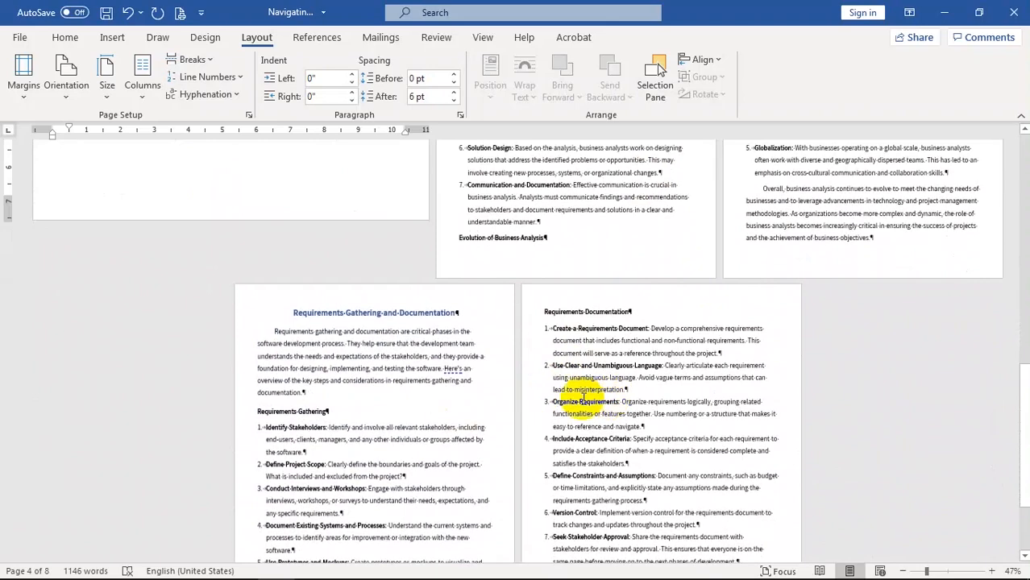
- Insert a Next Page section break directly before the "Requirements Gathering and Documentation" heading on page 7
left_click(290, 313)
scroll(323, 371, "up", 1)
left_click(294, 347)
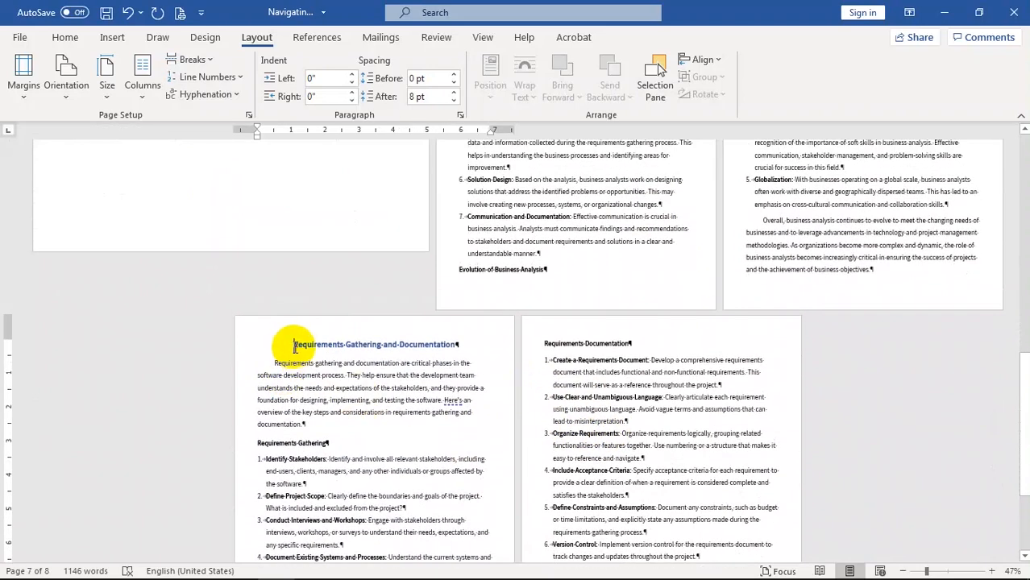
scroll(307, 363, "up", 1)
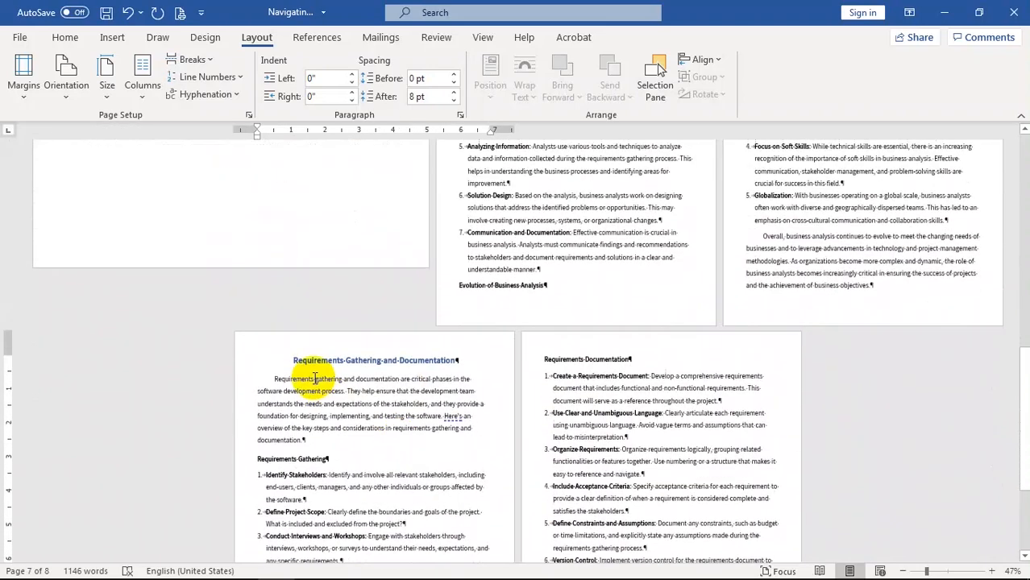
left_click_drag(294, 363, 306, 440)
left_click(294, 359)
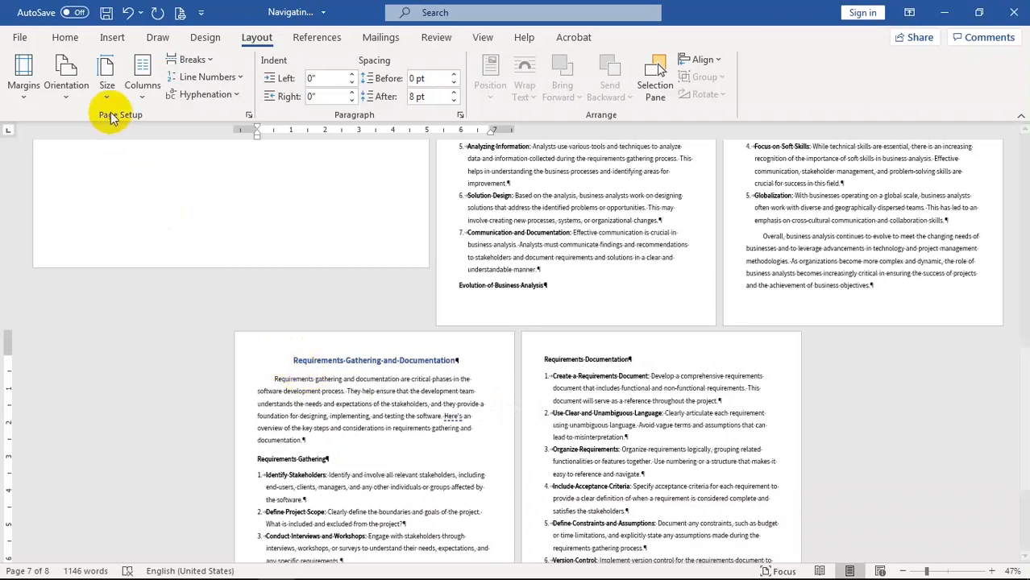
left_click(207, 65)
left_click(266, 271)
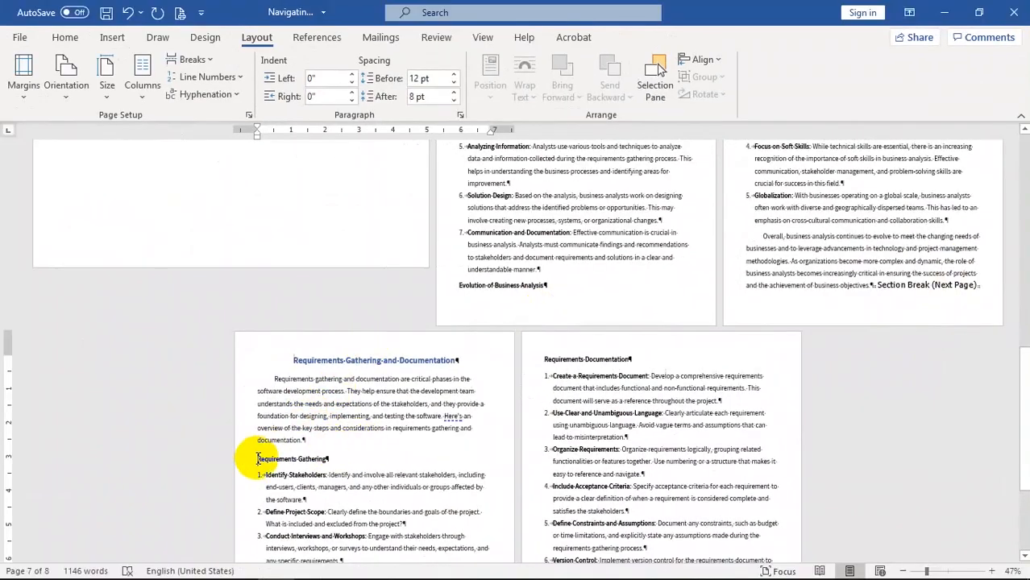
- Insert a Next Page section break directly before the "Requirements Gathering" subheading below the introductory paragraph on page 7
left_click(256, 459)
scroll(270, 455, "down", 1)
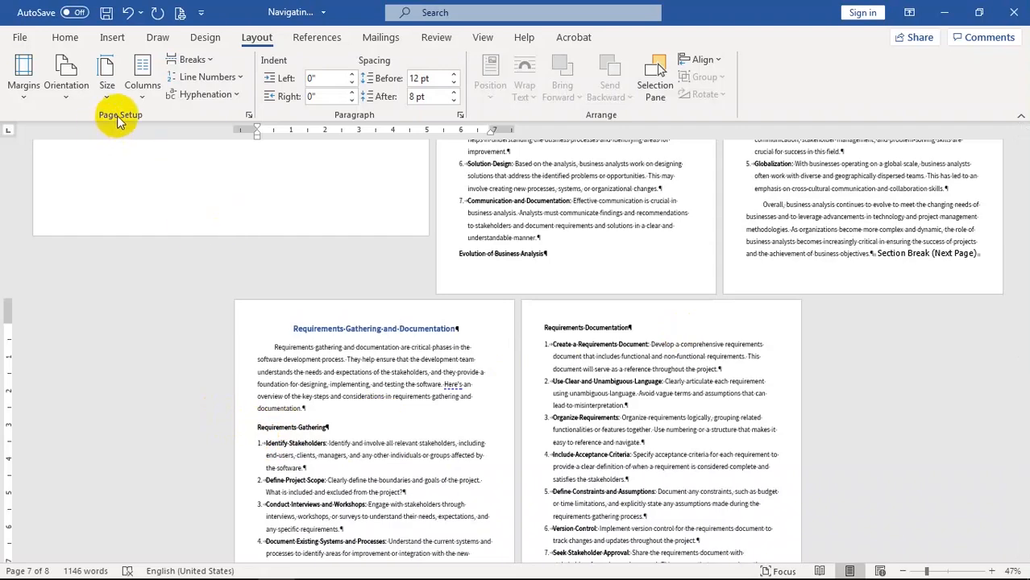
left_click(203, 65)
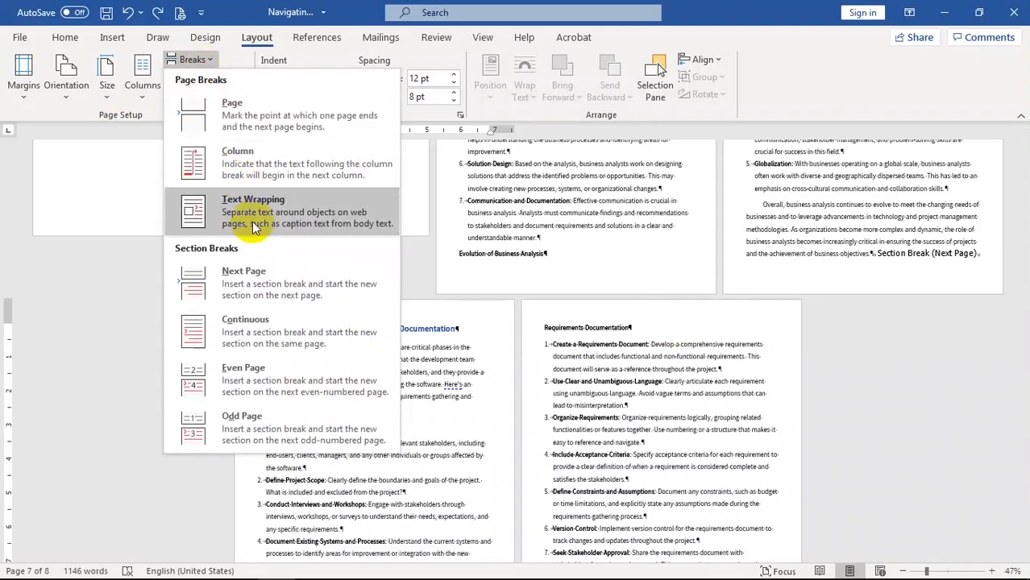
left_click(256, 288)
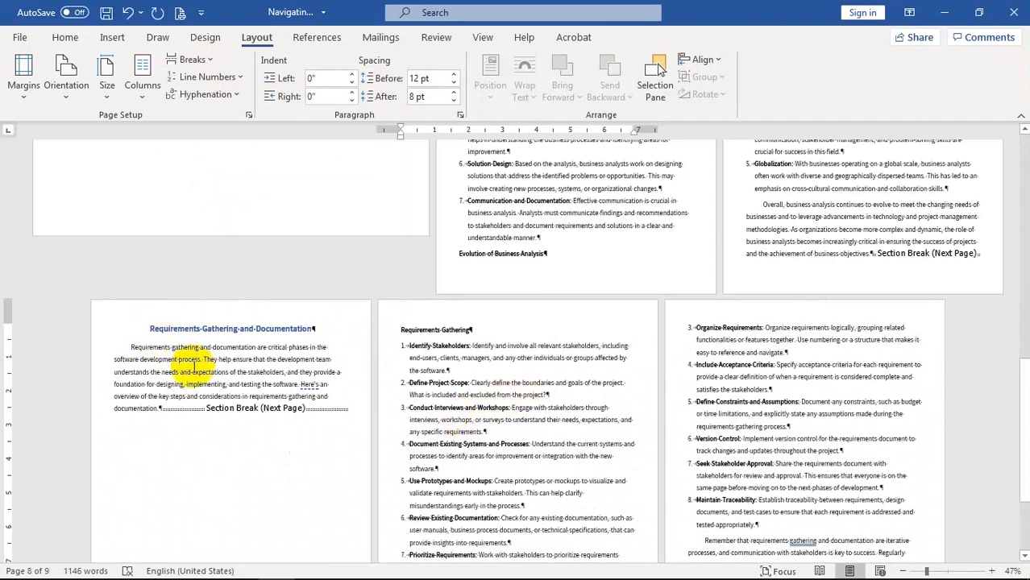
- Change the orientation of the "Requirements Gathering and Documentation" section on page 7 to Landscape and check the preceding pages
left_click(174, 377)
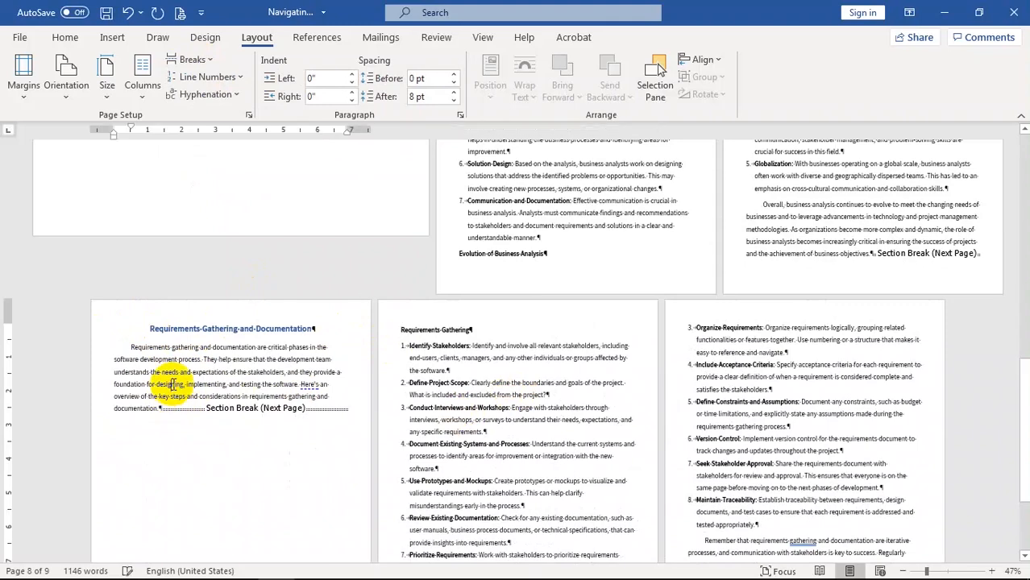
left_click(72, 89)
left_click(104, 179)
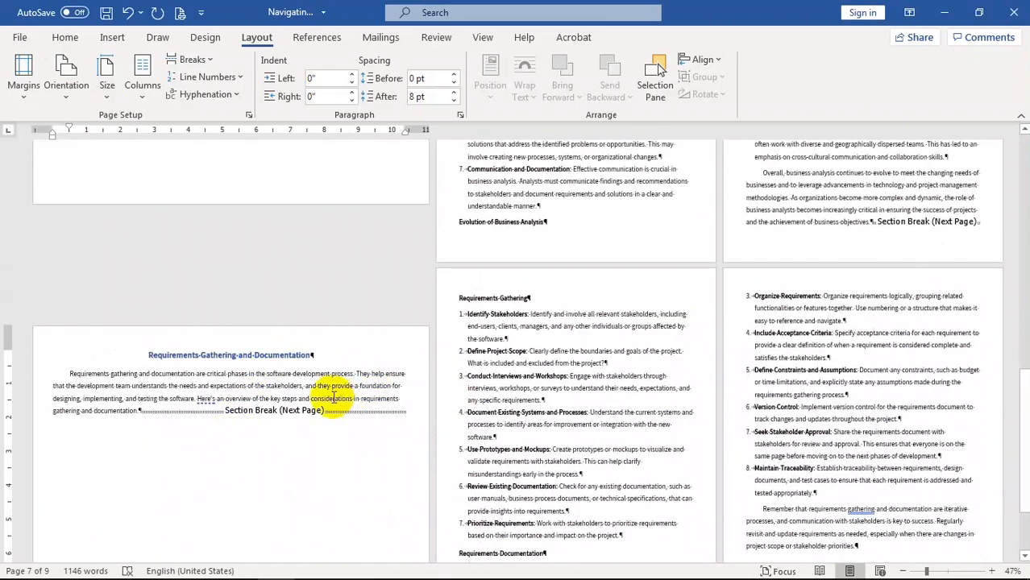
scroll(790, 427, "up", 10)
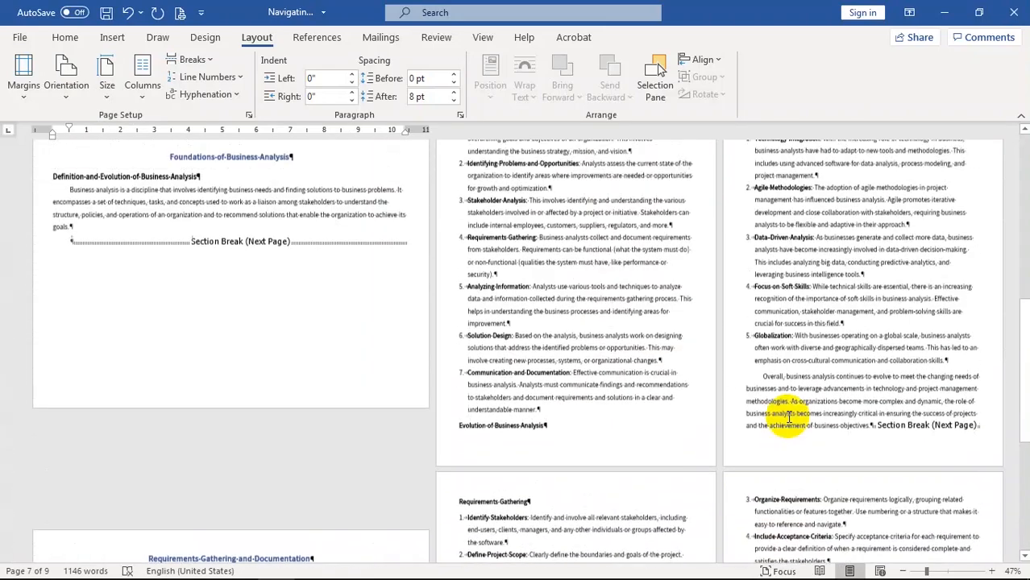
scroll(788, 415, "up", 5)
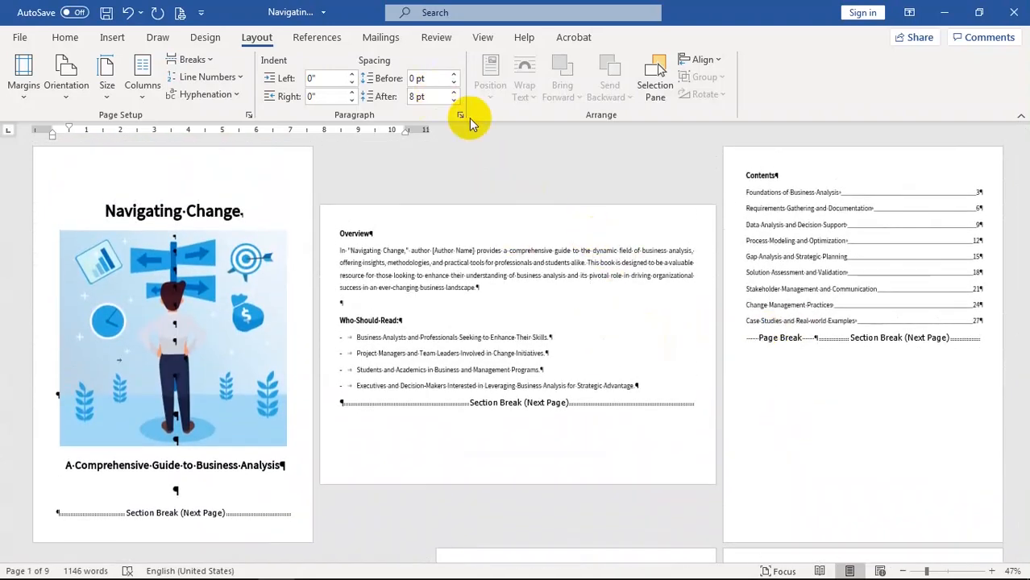
- Set the document zoom to One Page and look over the first pages
left_click(481, 40)
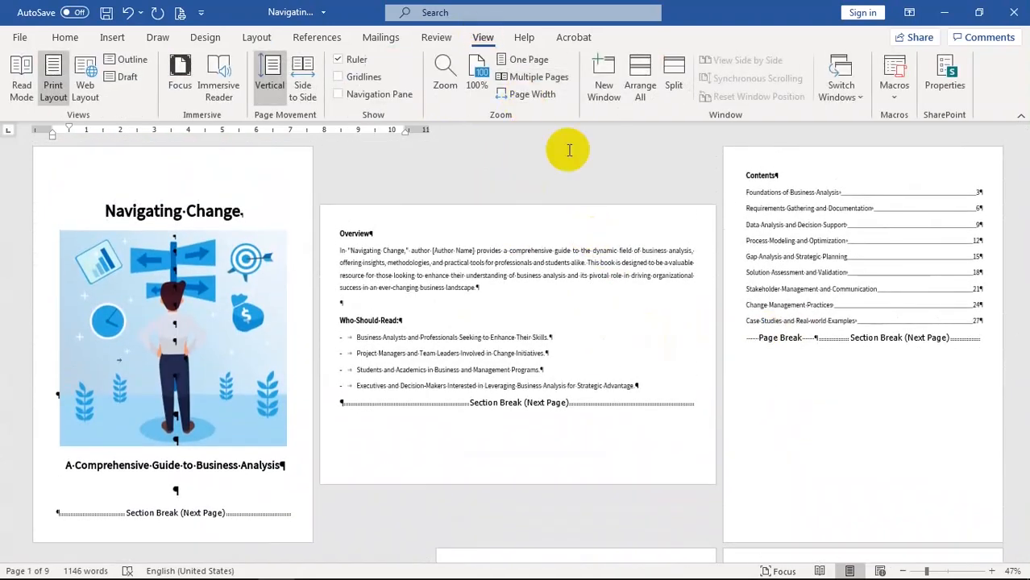
left_click(524, 63)
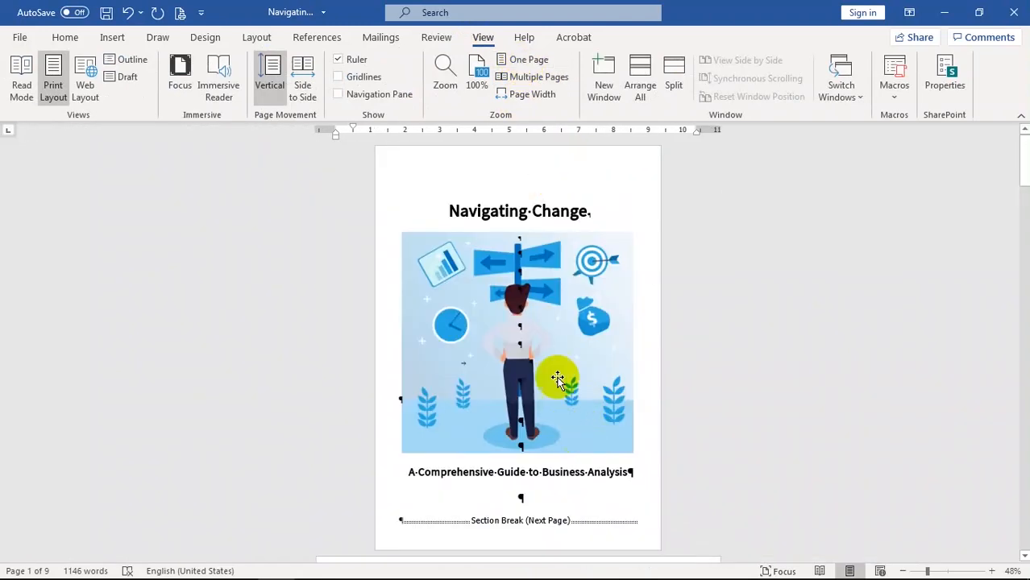
scroll(591, 344, "down", 2)
scroll(596, 355, "down", 4)
scroll(610, 375, "up", 4)
scroll(665, 425, "up", 2)
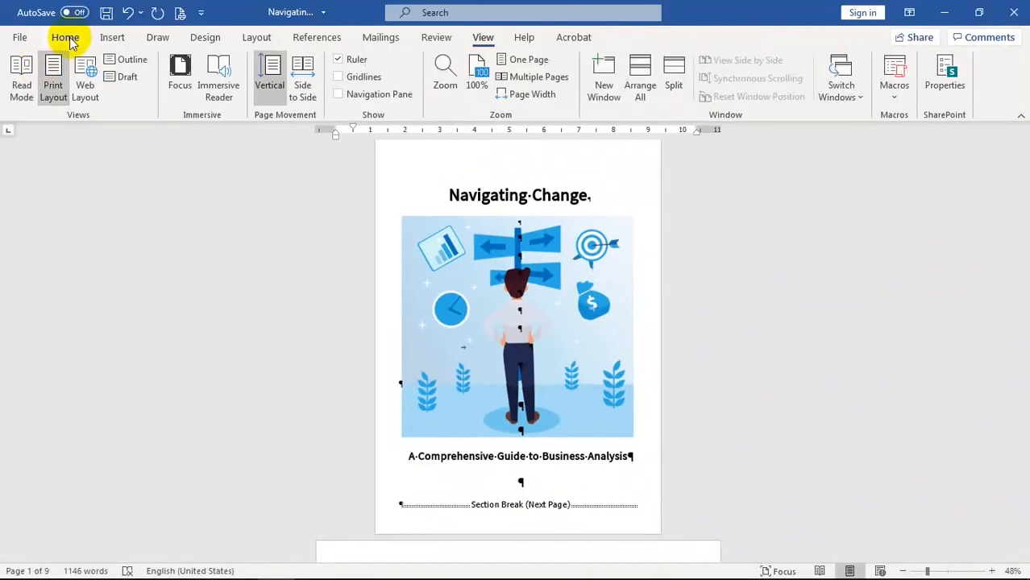
- Hide the paragraph marks and other formatting symbols in the document
left_click(69, 42)
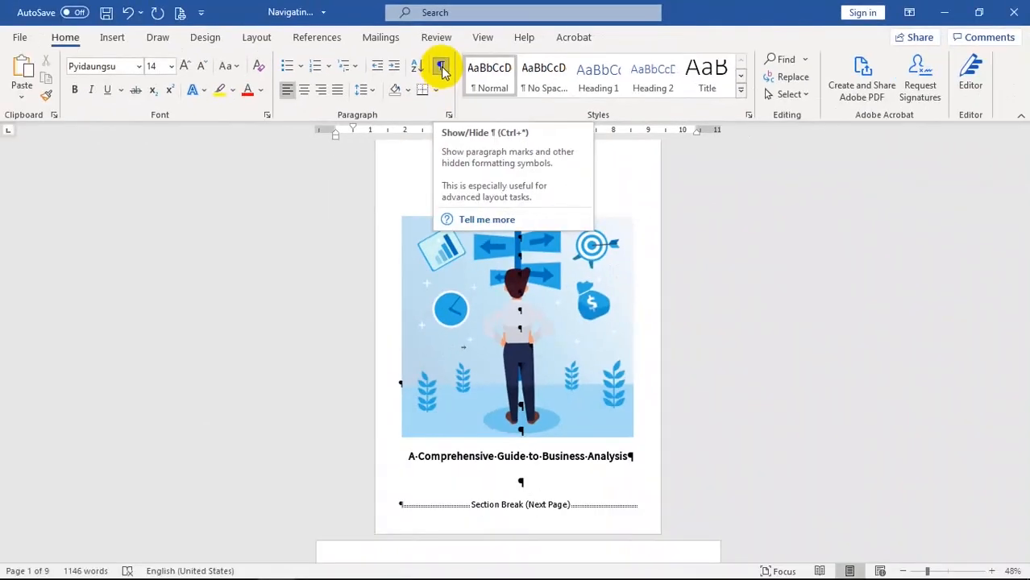
left_click(517, 206)
scroll(627, 480, "down", 1)
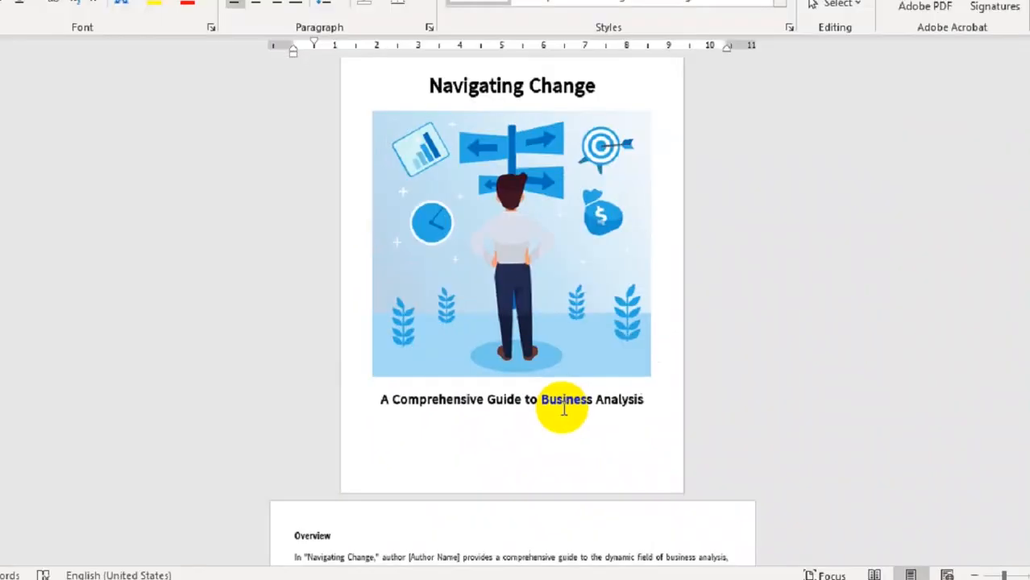
- Examine the orientation of every page from the cover to the end of the document and return to the beginning
scroll(711, 237, "down", 3)
scroll(602, 399, "down", 4)
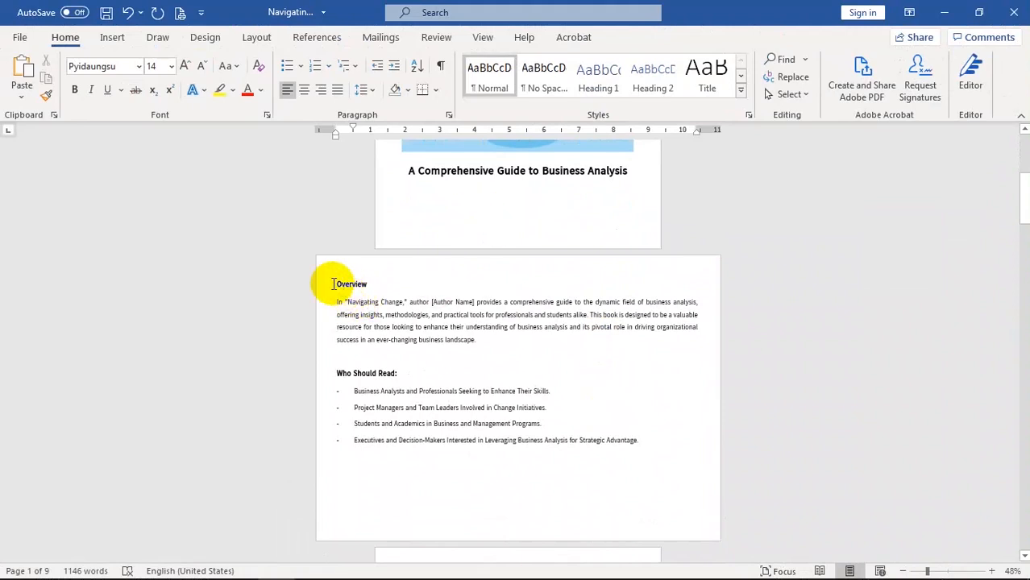
scroll(621, 375, "down", 10)
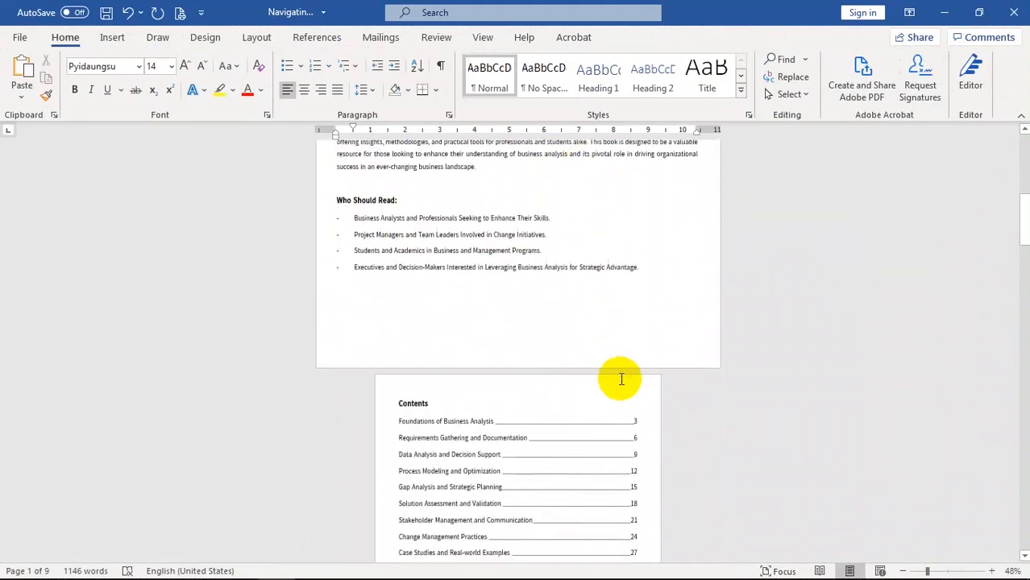
scroll(504, 181, "down", 10)
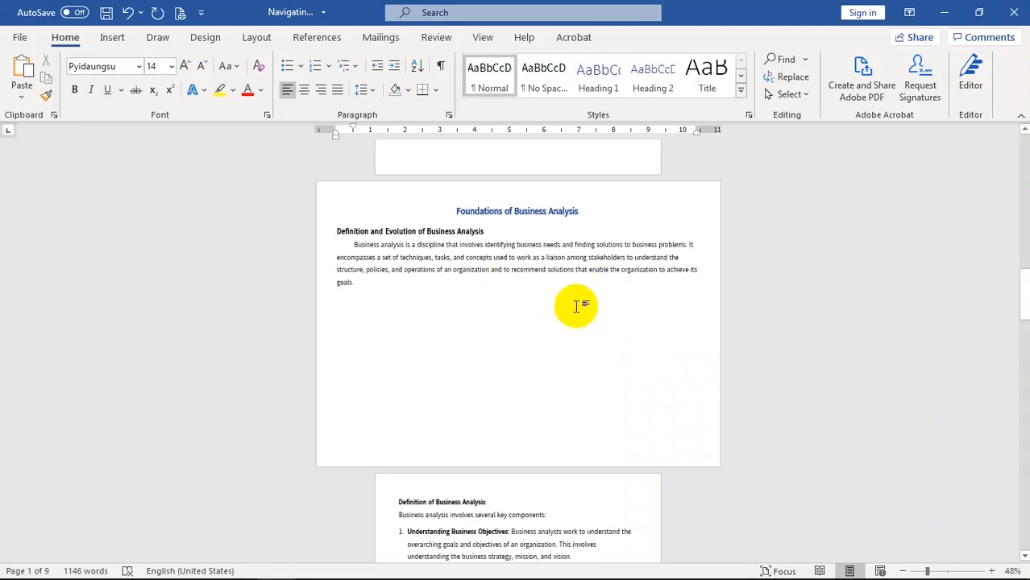
scroll(642, 380, "down", 5)
scroll(637, 387, "down", 8)
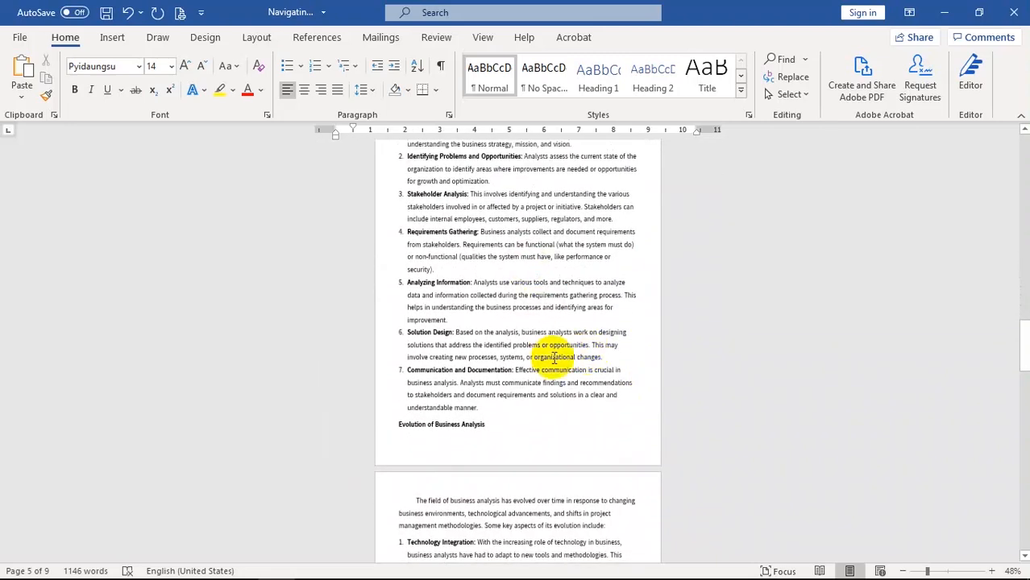
scroll(605, 383, "down", 5)
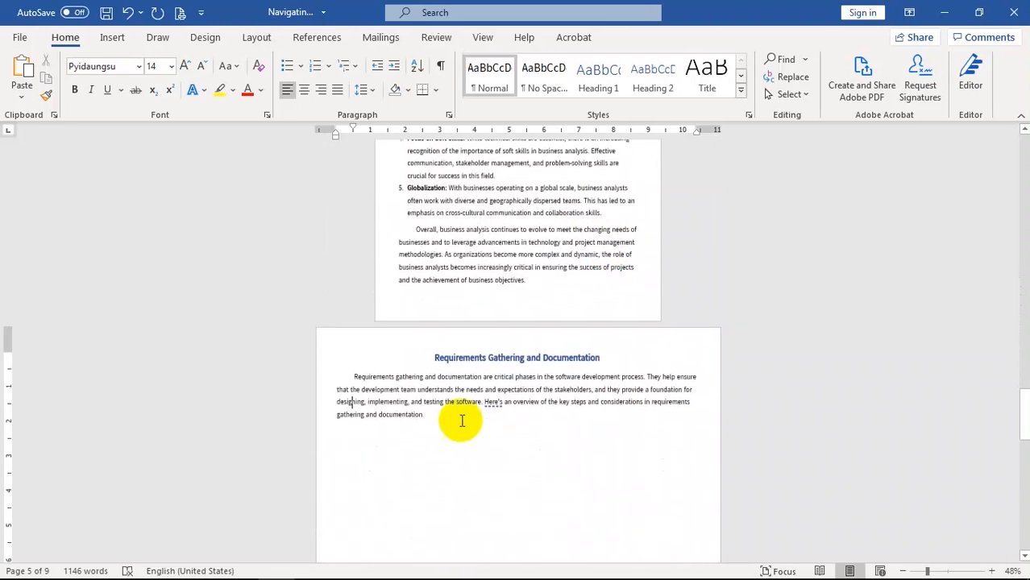
scroll(593, 401, "down", 10)
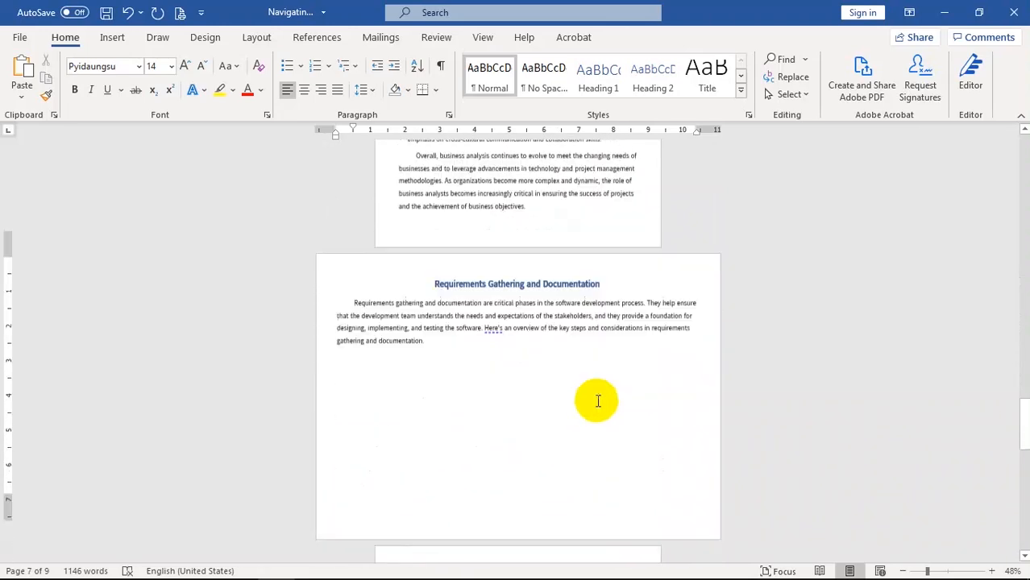
scroll(627, 403, "down", 12)
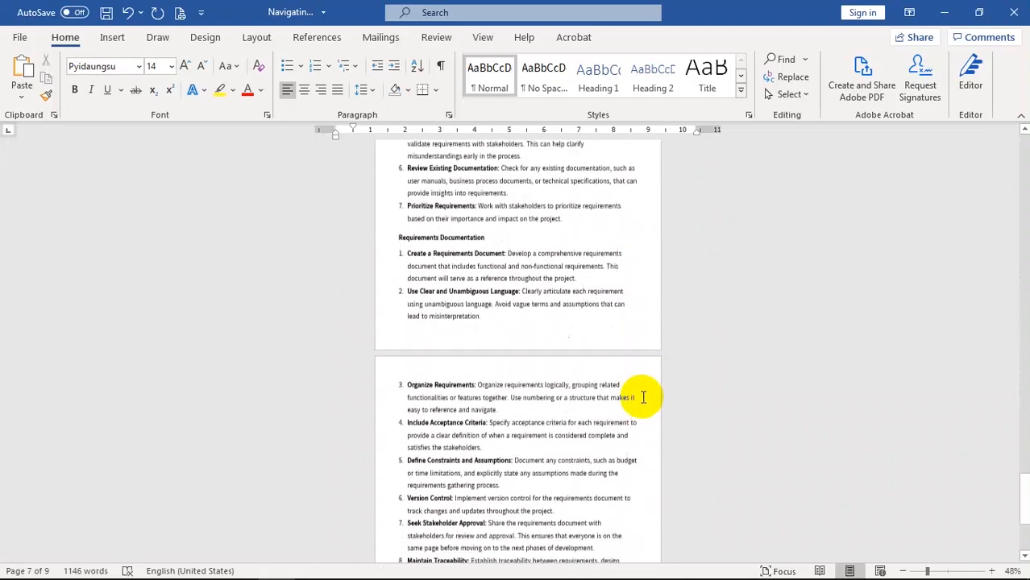
scroll(636, 427, "up", 7)
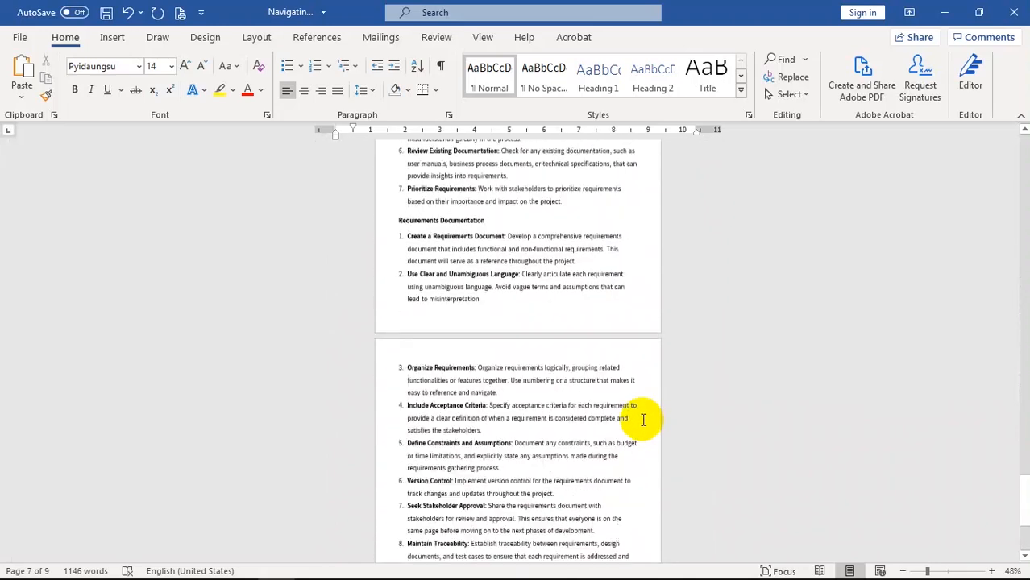
left_click_drag(1021, 490, 1019, 135)
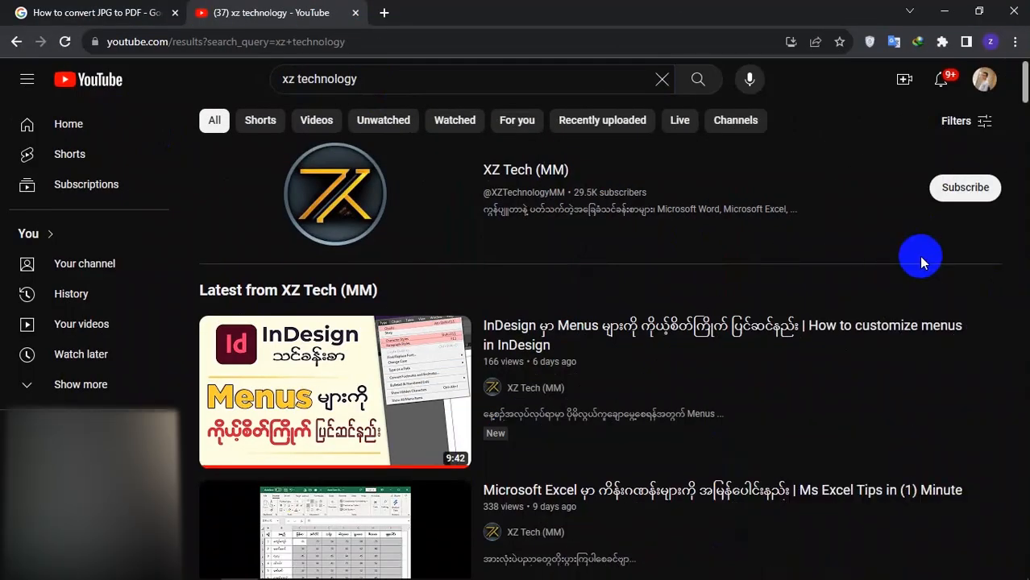
- Switch to YouTube, subscribe to the XZ Tech (MM) channel and turn on its notifications
left_click(966, 195)
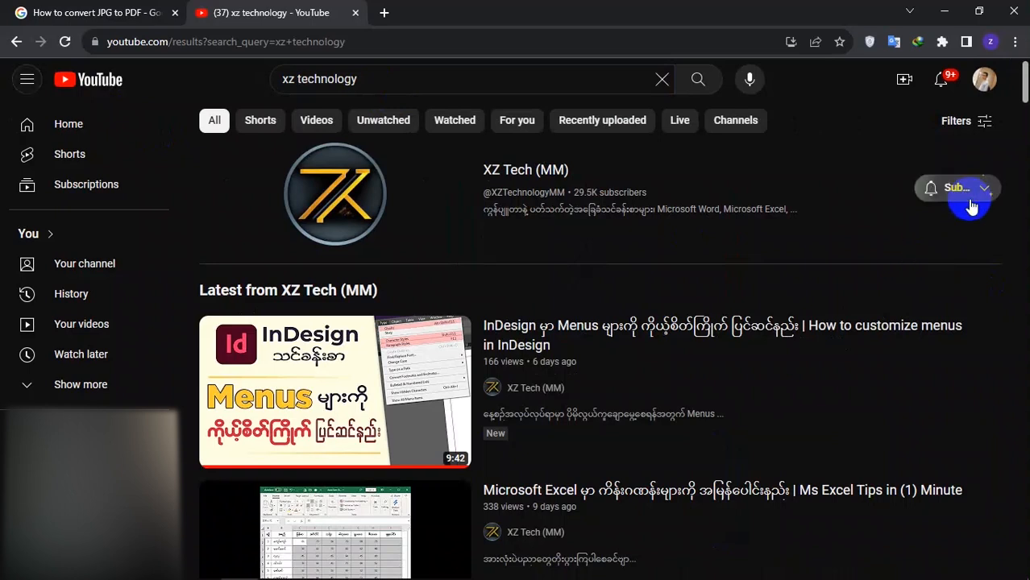
left_click(966, 200)
left_click(928, 221)
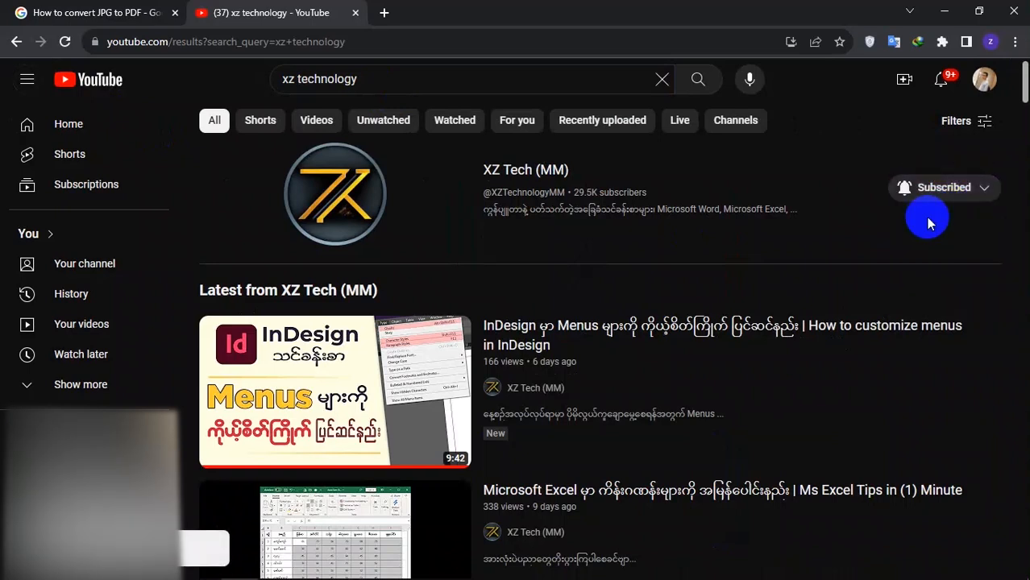